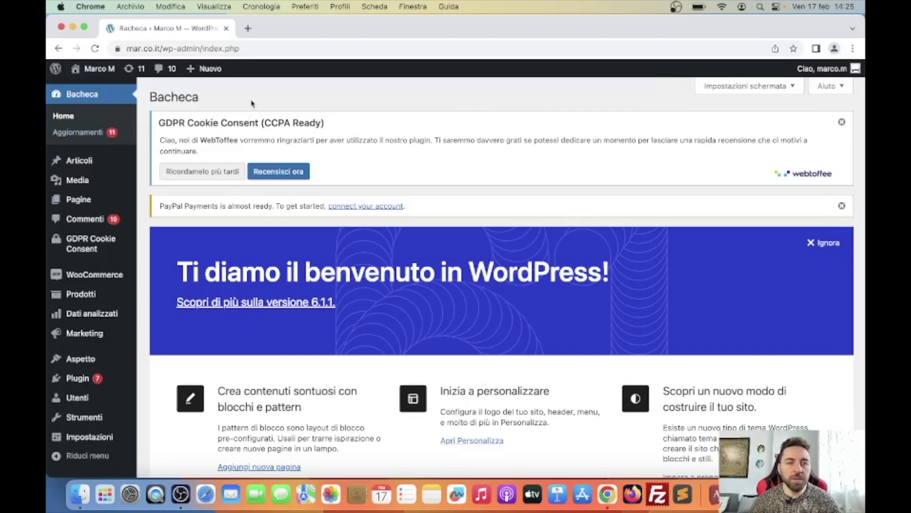
mouse_move(94, 68)
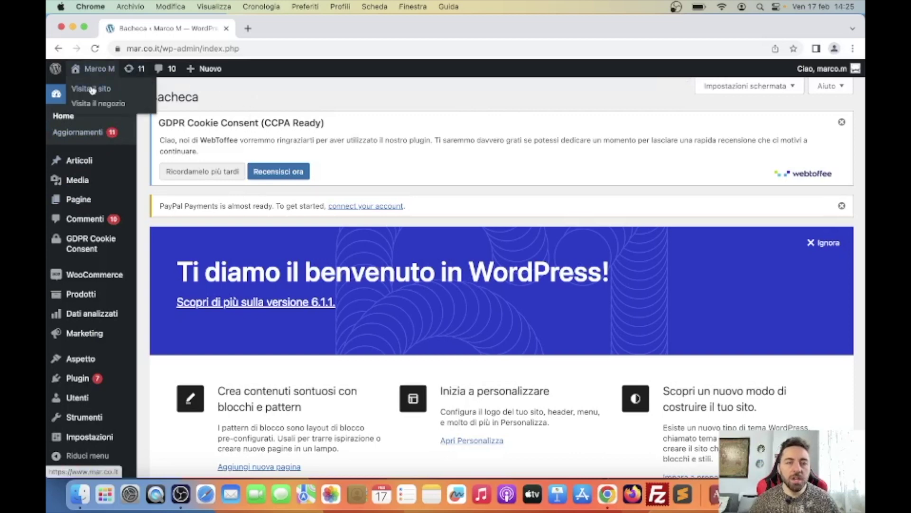
right_click(92, 91)
left_click(109, 90)
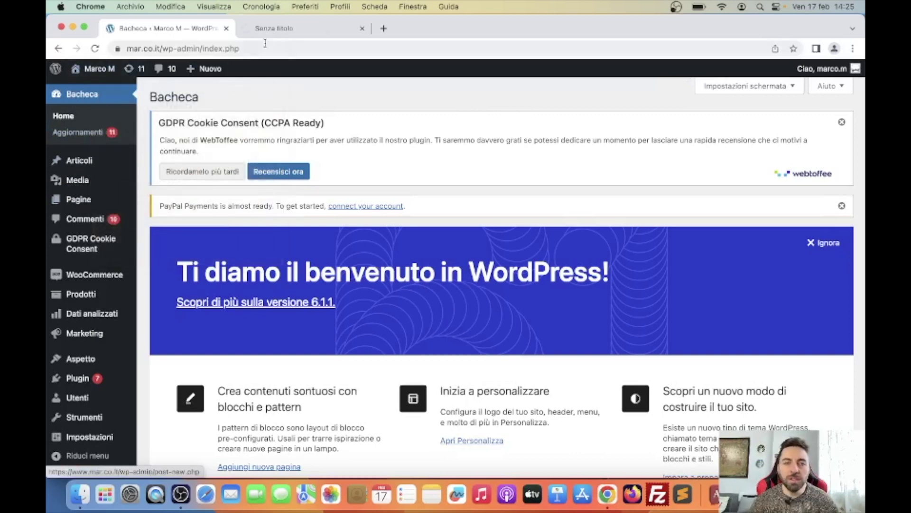
left_click(295, 29)
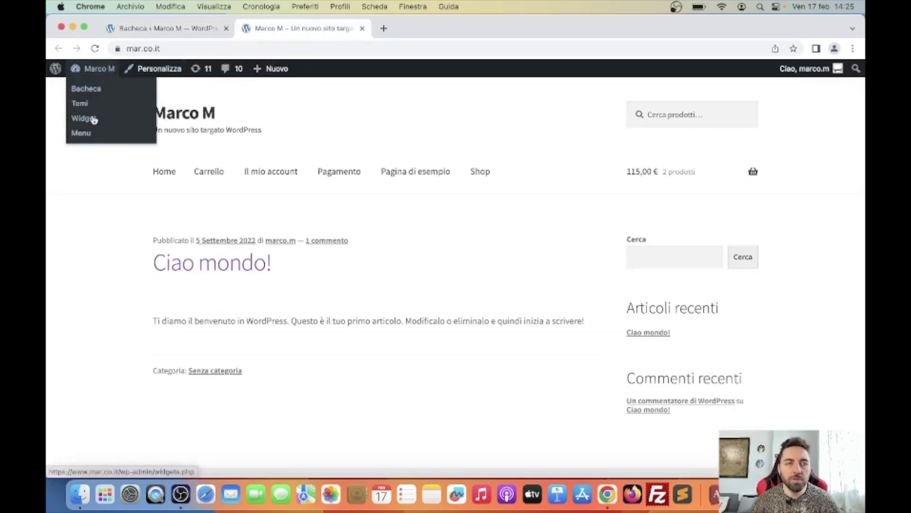
left_click(362, 28)
Step: Open the site's shop page in a new browser tab and look through its product listing
mouse_move(93, 86)
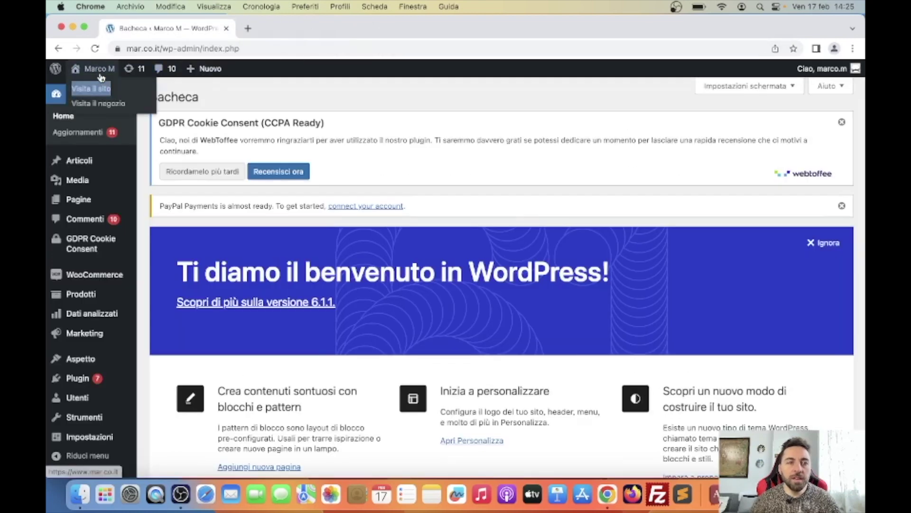
right_click(99, 103)
left_click(114, 109)
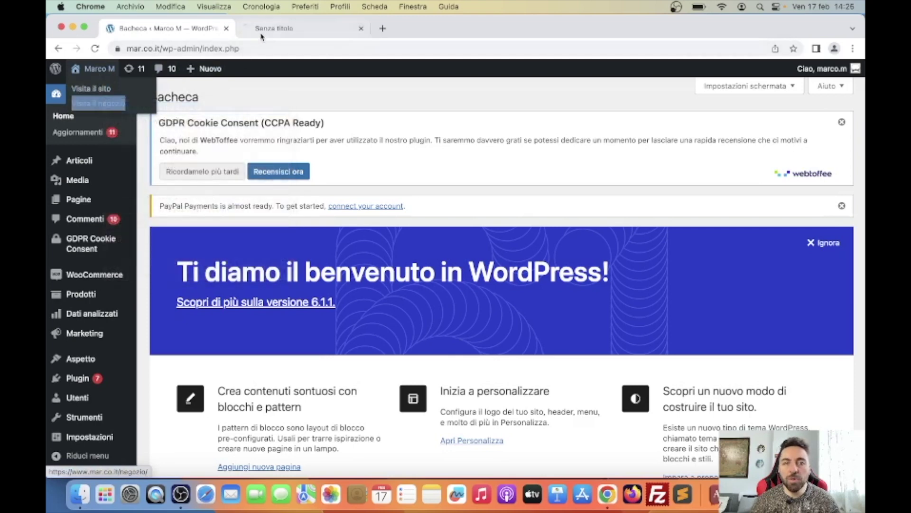
left_click(277, 30)
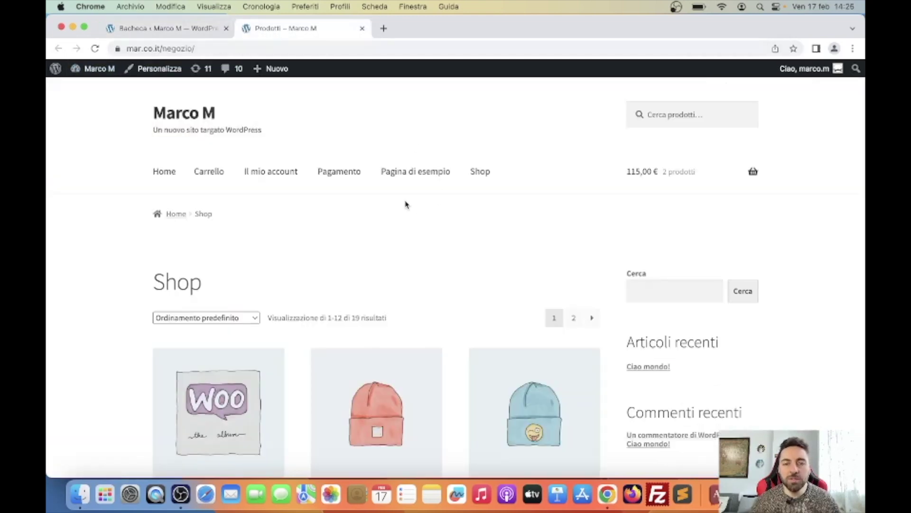
scroll(405, 205, "down", 5)
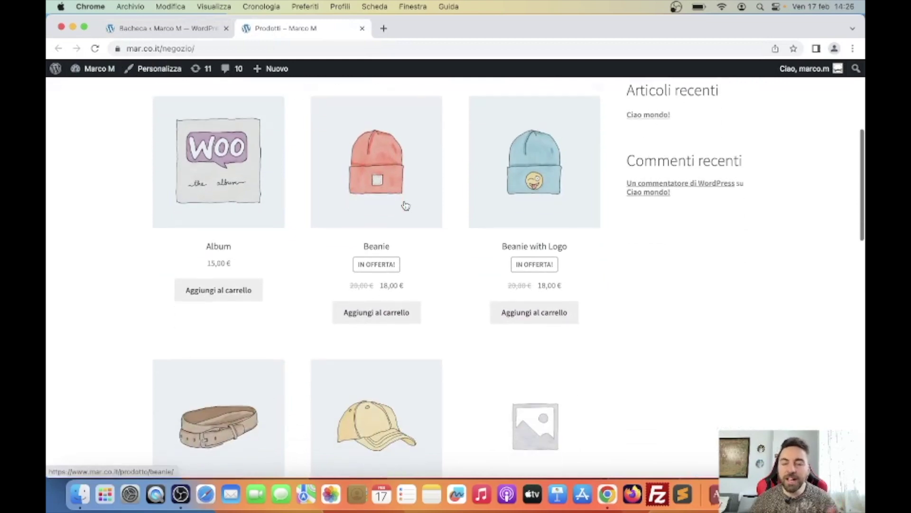
scroll(405, 206, "up", 5)
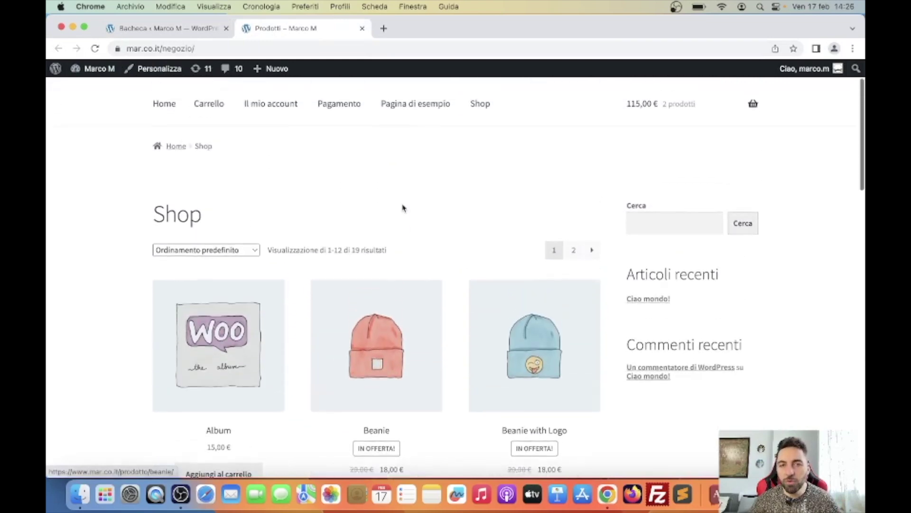
scroll(403, 208, "down", 3)
scroll(403, 208, "down", 2)
scroll(404, 207, "up", 5)
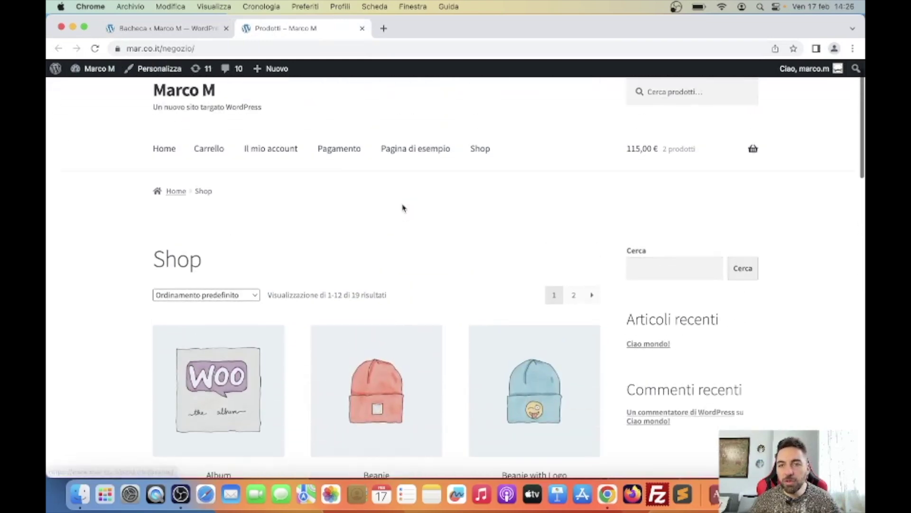
scroll(404, 208, "down", 1)
Step: Open the cart containing Corso X and Album and proceed to the checkout page
mouse_move(637, 130)
left_click(659, 271)
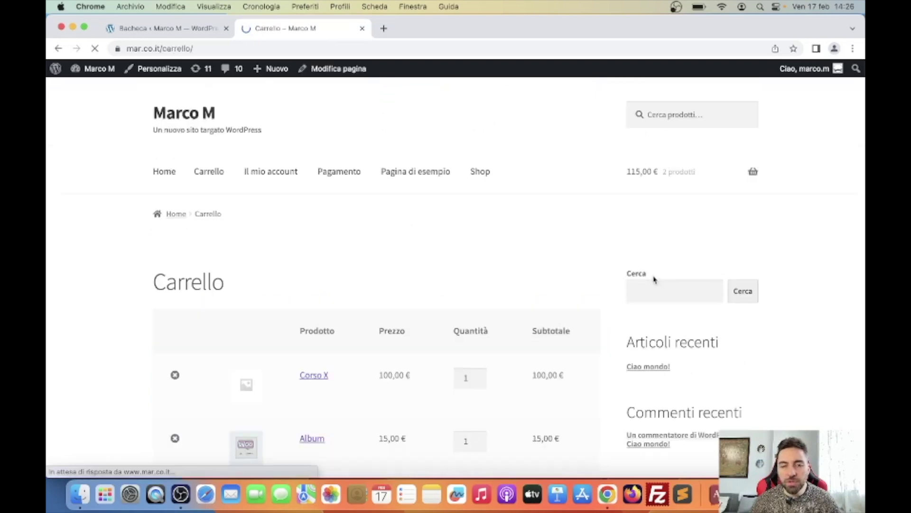
scroll(465, 296, "down", 5)
scroll(465, 296, "down", 3)
left_click(466, 323)
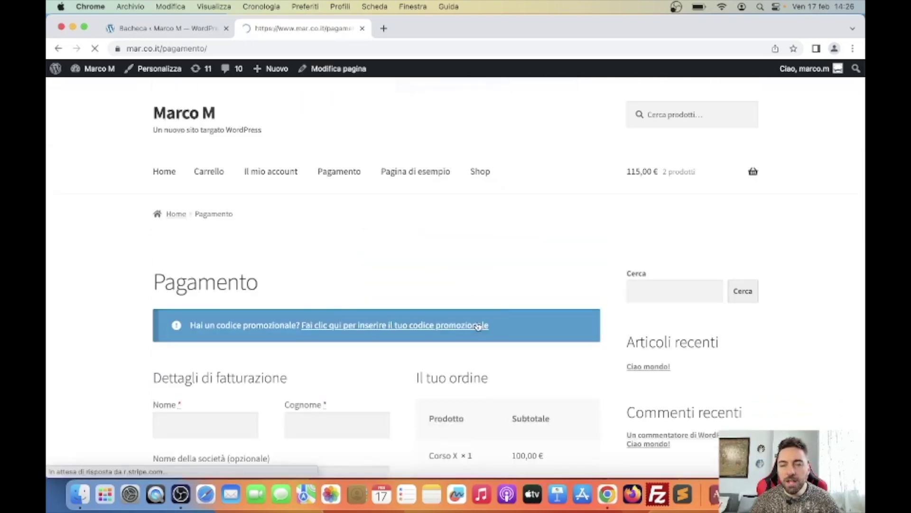
Step: Review the billing fields, the order summary and the Stripe credit card section of the checkout page
scroll(506, 291, "down", 6)
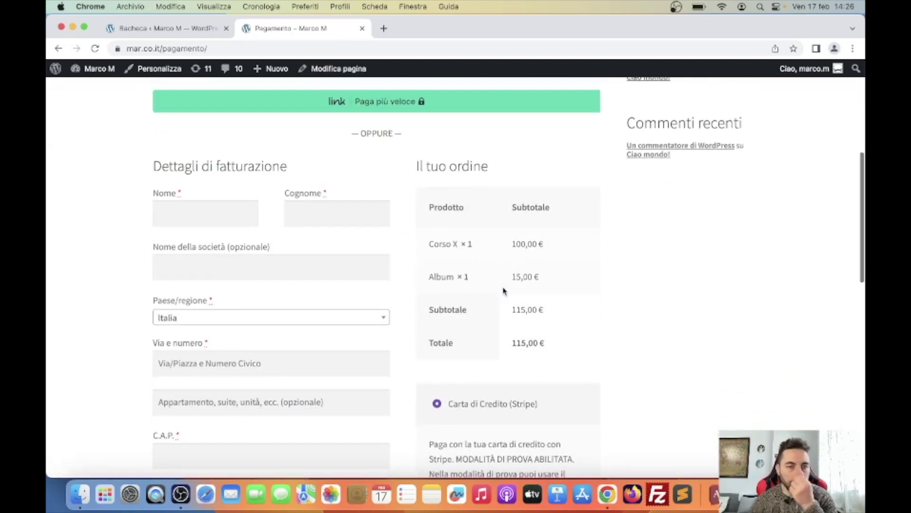
scroll(286, 228, "down", 5)
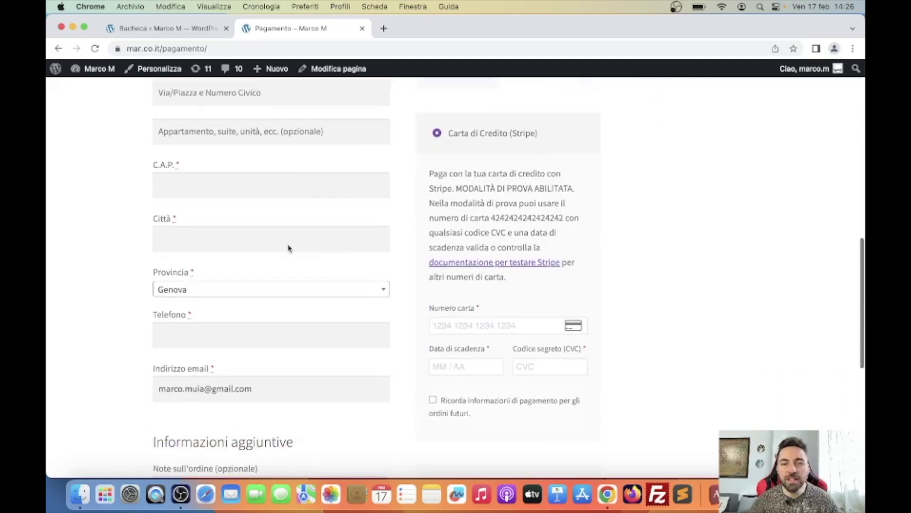
scroll(515, 291, "down", 3)
scroll(509, 262, "up", 3)
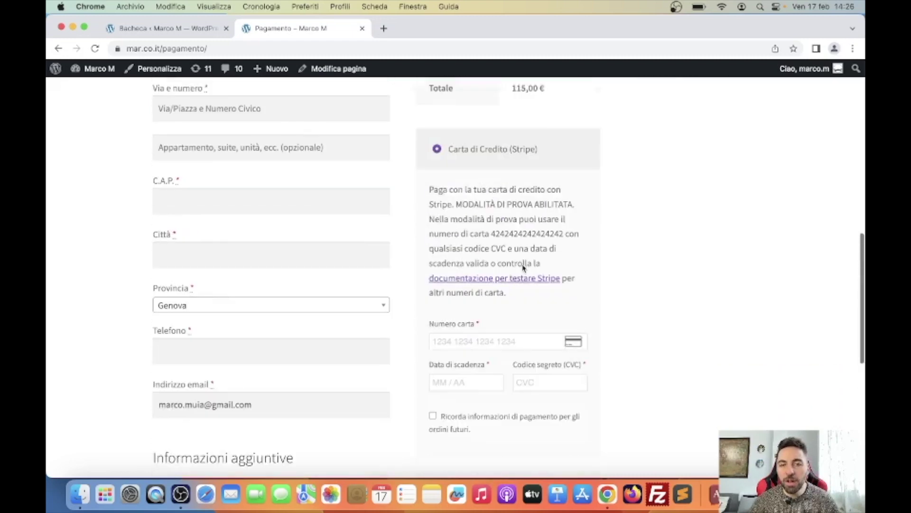
scroll(524, 267, "up", 1)
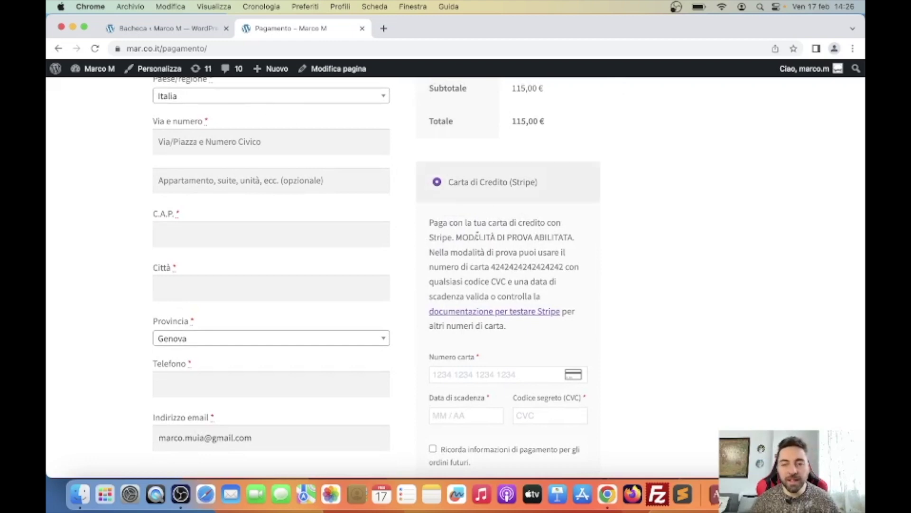
scroll(399, 201, "up", 2)
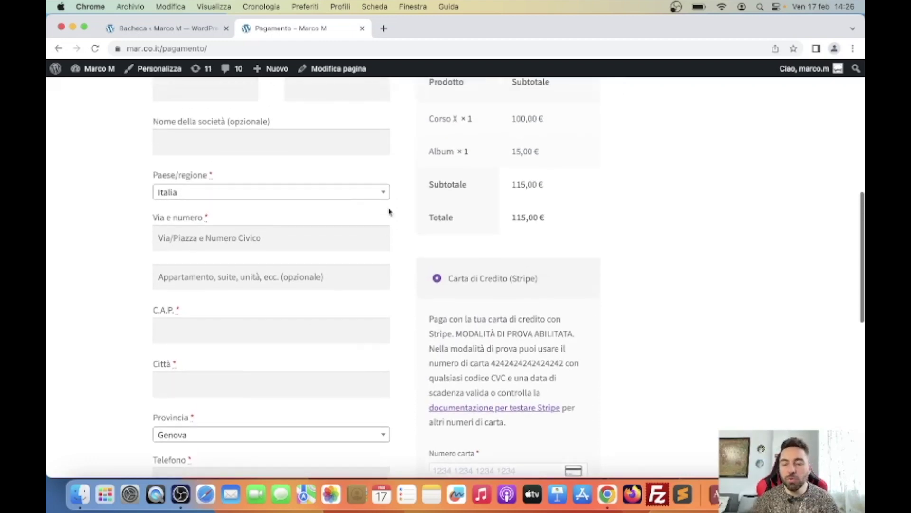
Step: Return to the WordPress dashboard and open the payment methods list in the WooCommerce settings
left_click(188, 33)
scroll(312, 234, "down", 3)
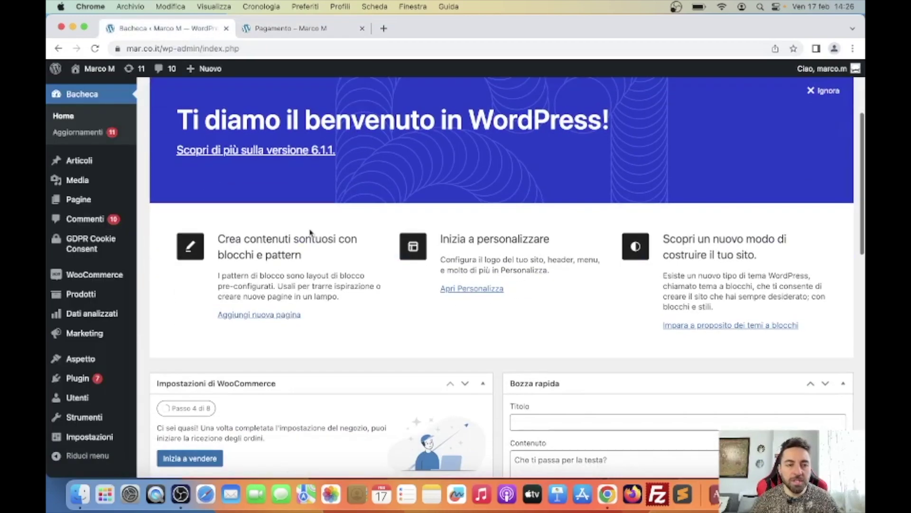
mouse_move(93, 279)
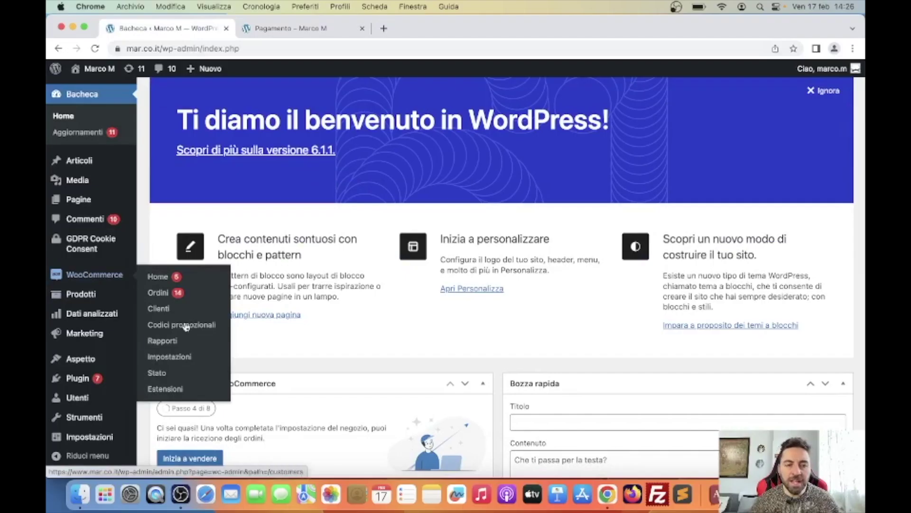
left_click(170, 357)
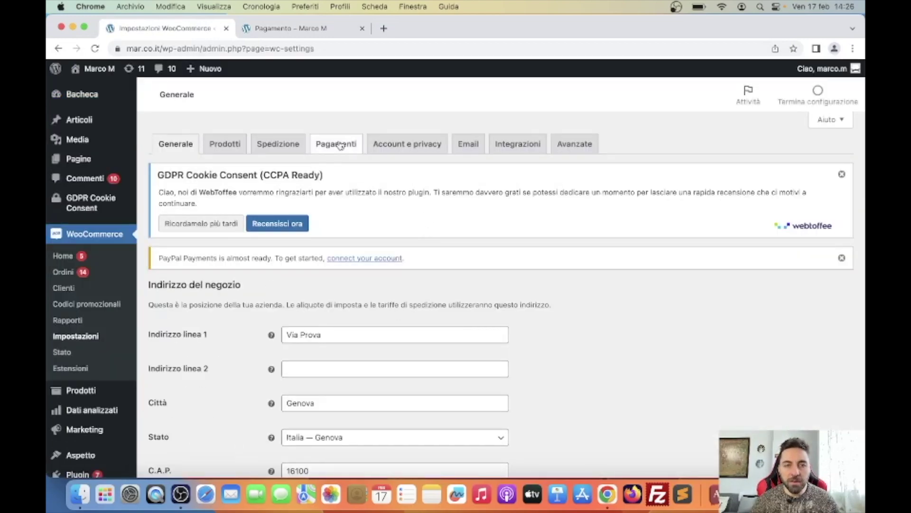
left_click(339, 144)
scroll(372, 279, "down", 6)
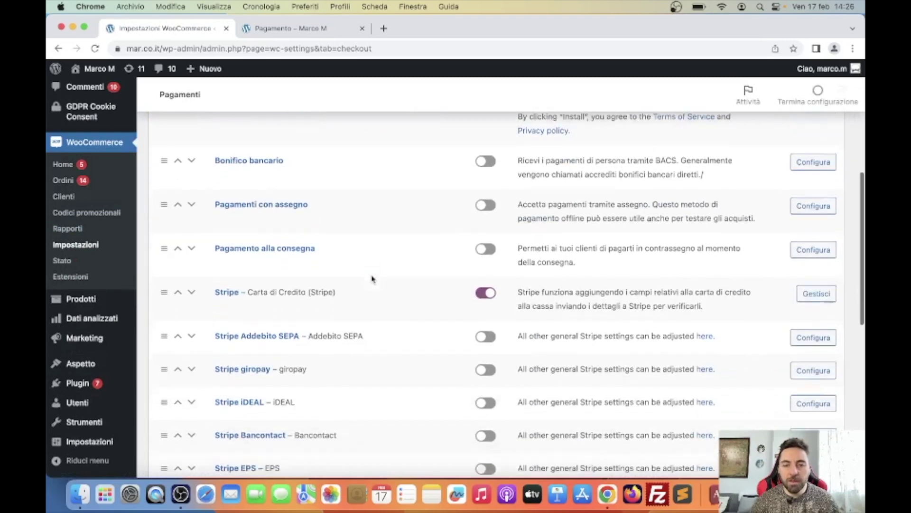
Step: Open the management page of the Stripe credit card gateway and display its general settings
left_click(278, 28)
left_click(186, 32)
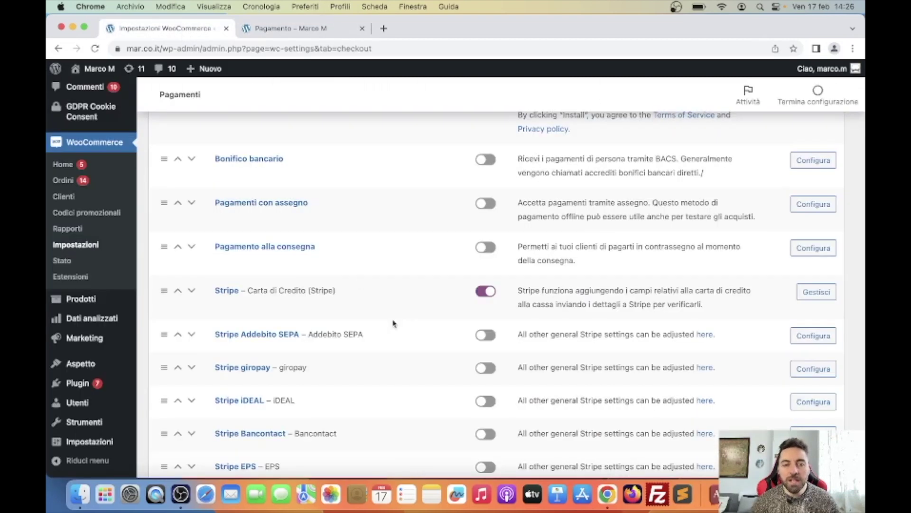
left_click(816, 296)
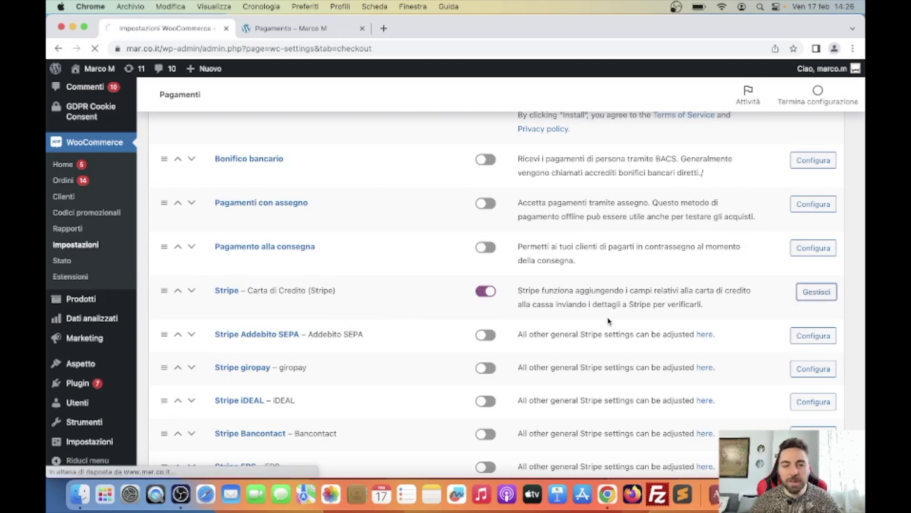
scroll(453, 354, "down", 3)
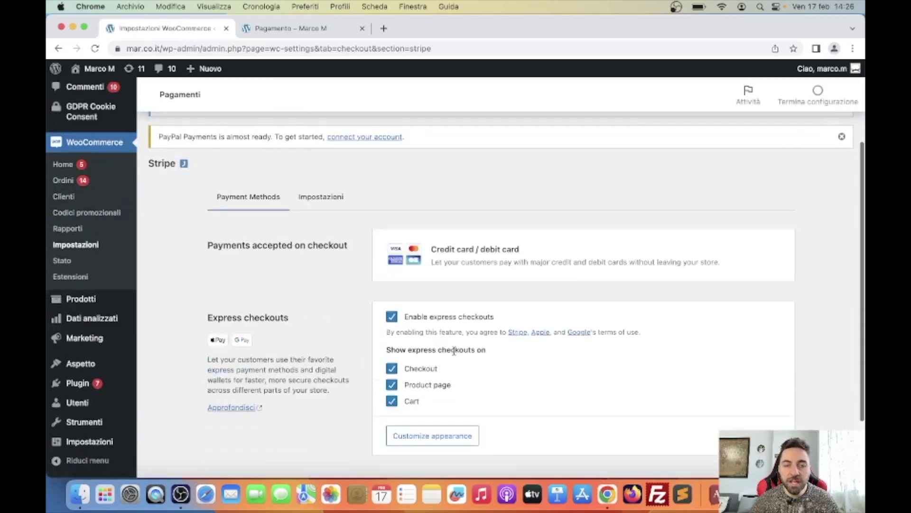
scroll(455, 351, "down", 2)
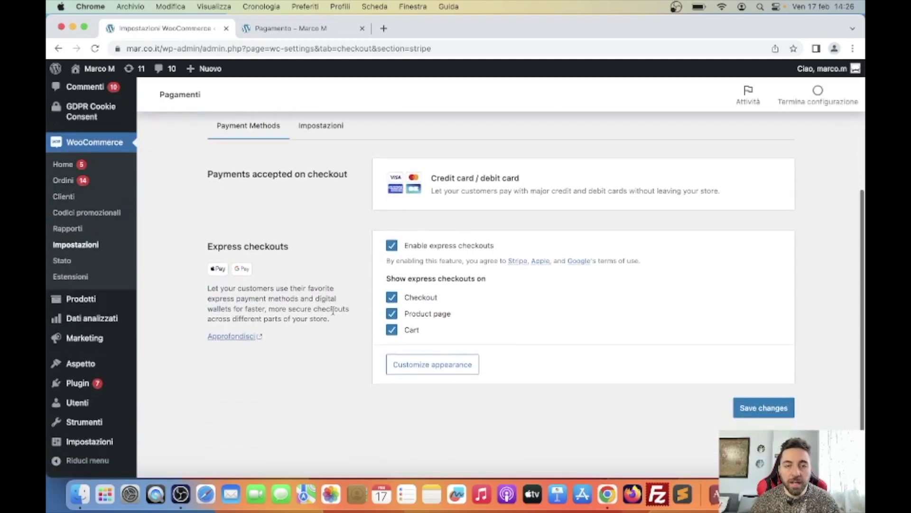
left_click(317, 130)
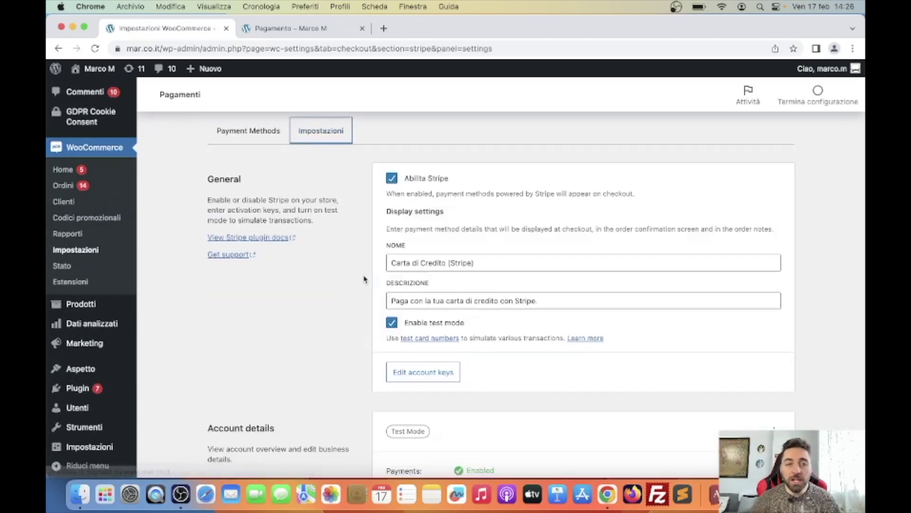
Step: Examine Stripe's test mode option and compare it with the test mode notice on the checkout page
scroll(365, 279, "down", 5)
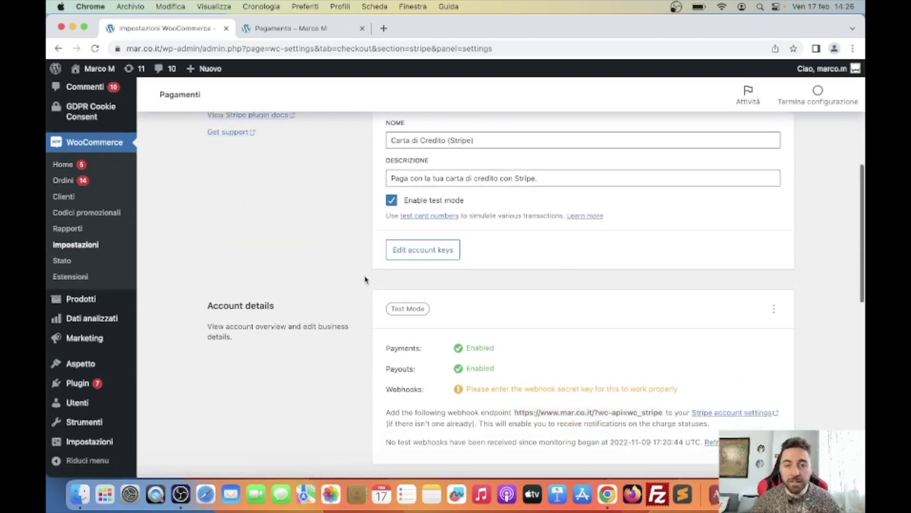
left_click_drag(465, 200, 410, 200)
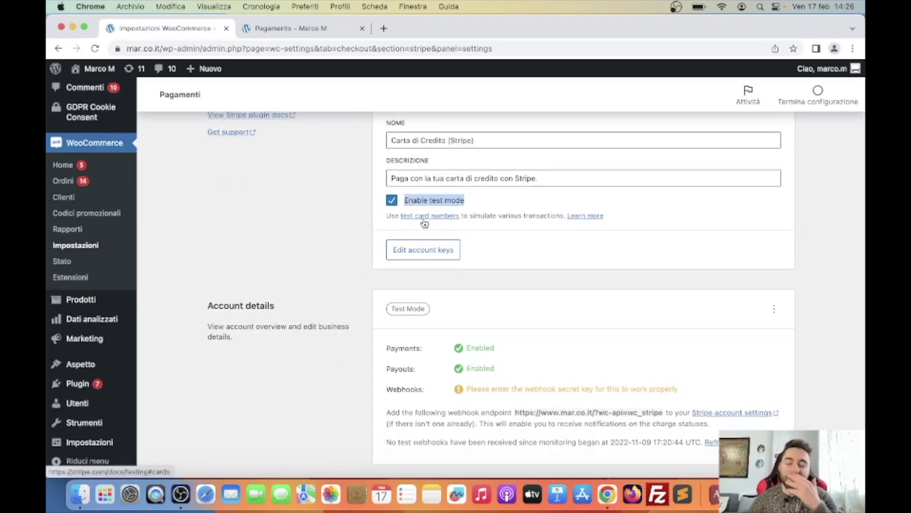
left_click(481, 205)
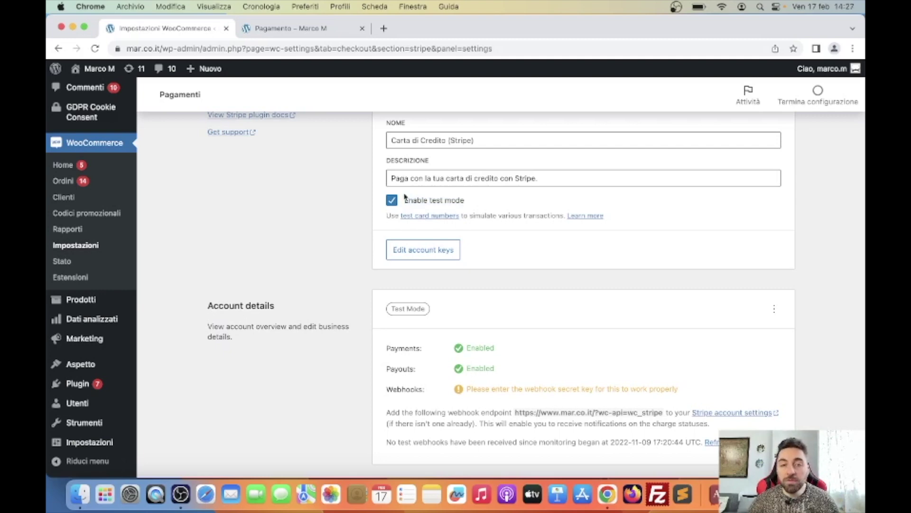
left_click(303, 29)
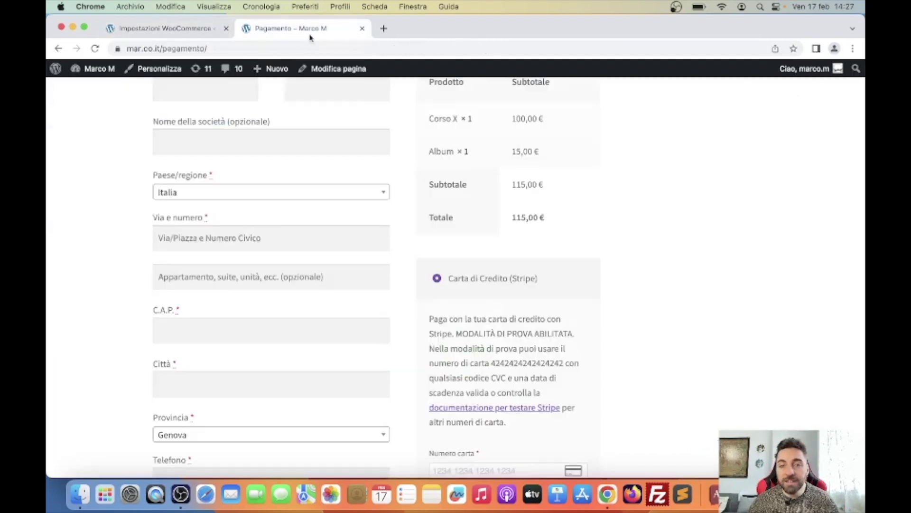
scroll(485, 279, "down", 4)
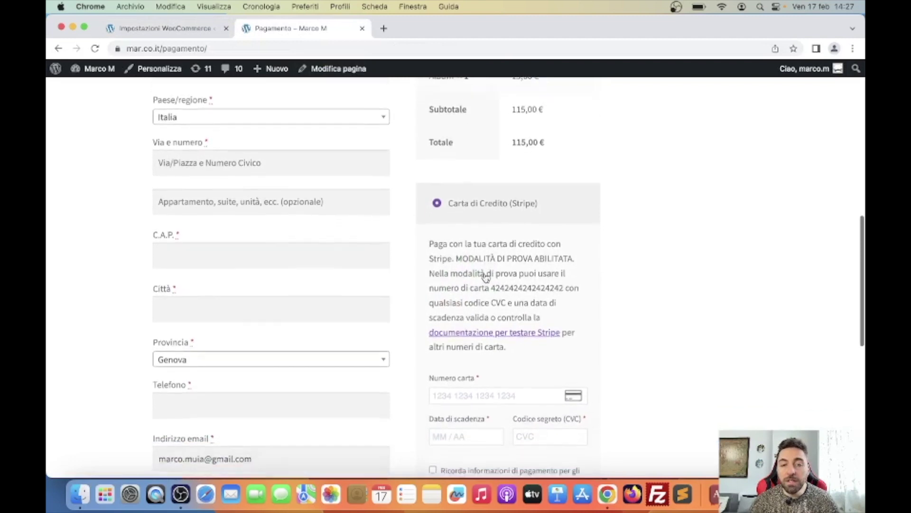
left_click(185, 27)
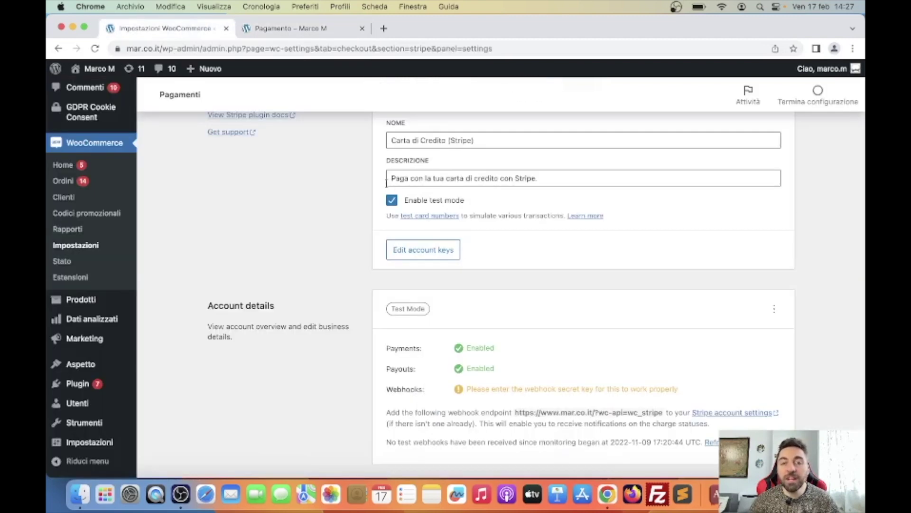
Step: Switch Stripe's test mode off and back on
left_click(392, 201)
left_click(393, 201)
scroll(451, 318, "up", 2)
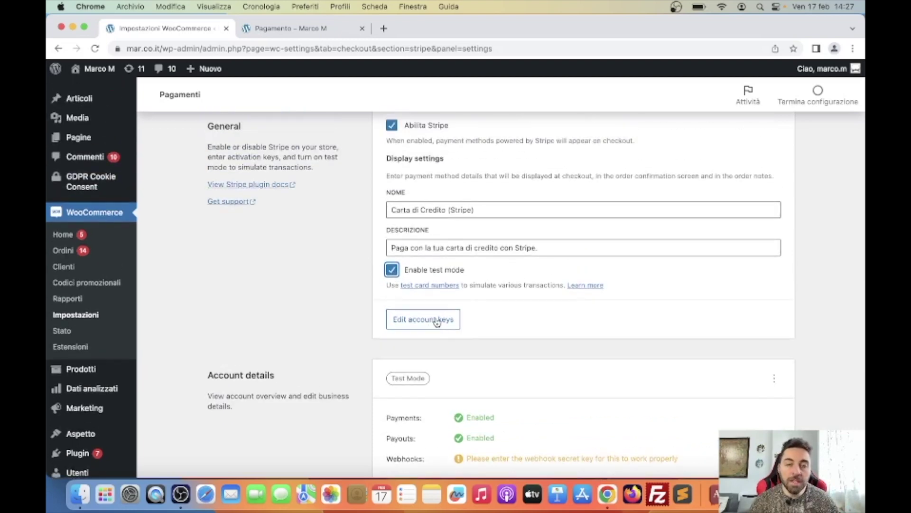
Step: Check the test card number given in the Stripe payment section of the checkout page
left_click(287, 28)
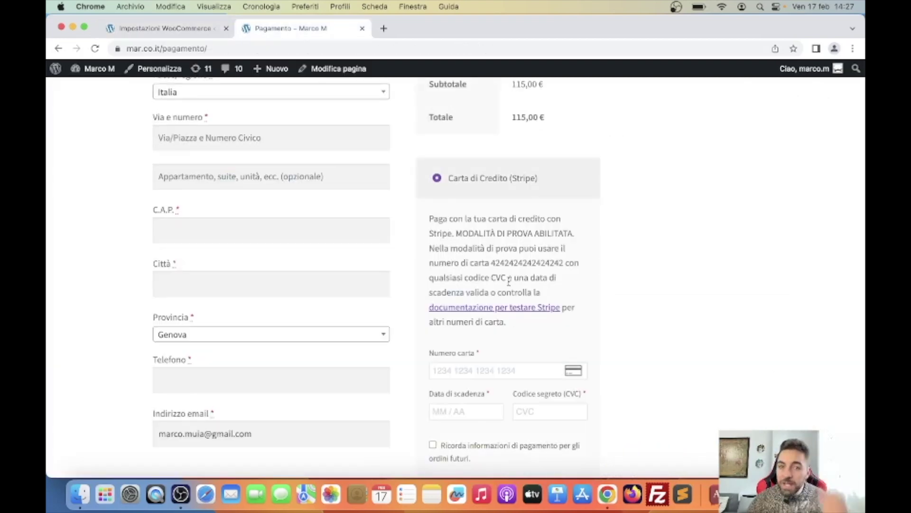
scroll(509, 281, "down", 2)
double_click(520, 239)
scroll(526, 280, "down", 2)
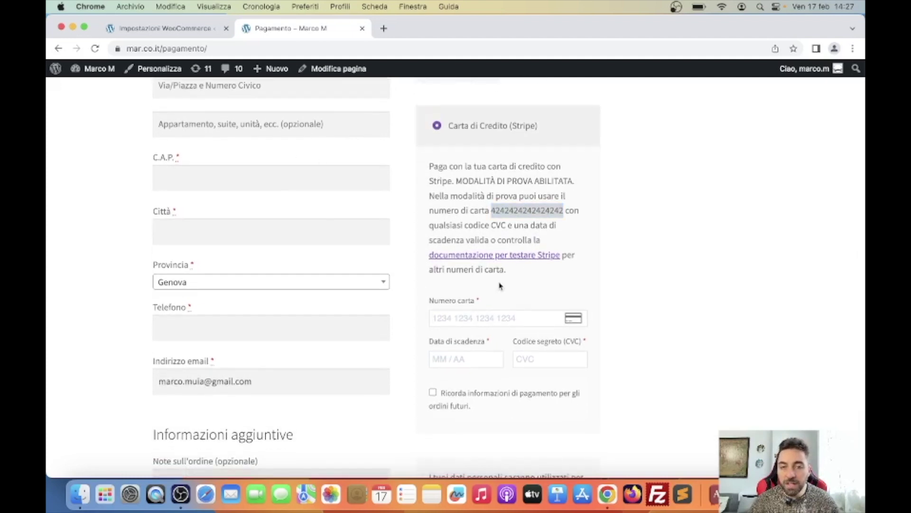
left_click(495, 210)
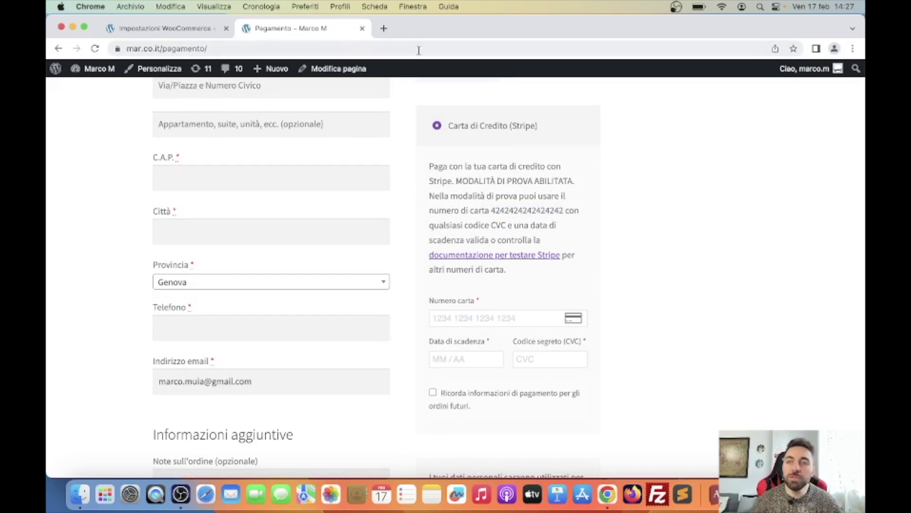
Step: Return to WooCommerce's payment methods list and open the configuration page of the PayPal gateway
left_click(196, 30)
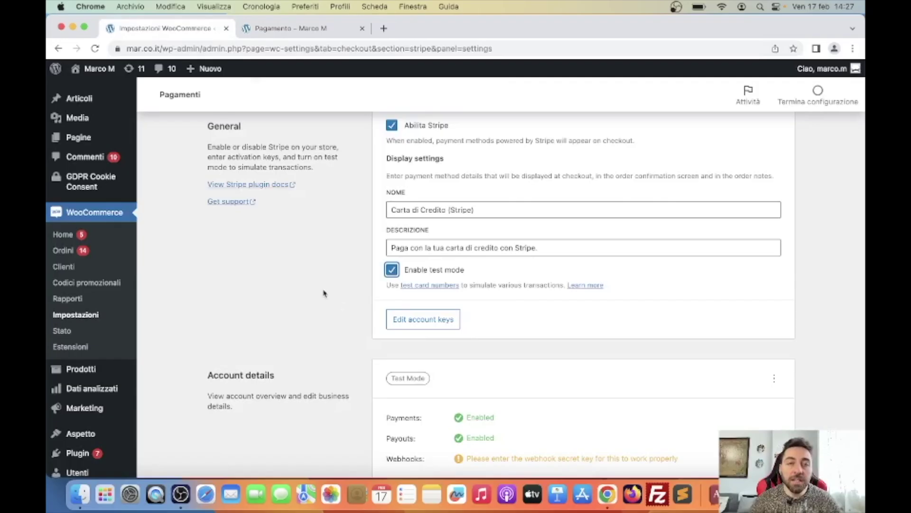
scroll(324, 292, "up", 5)
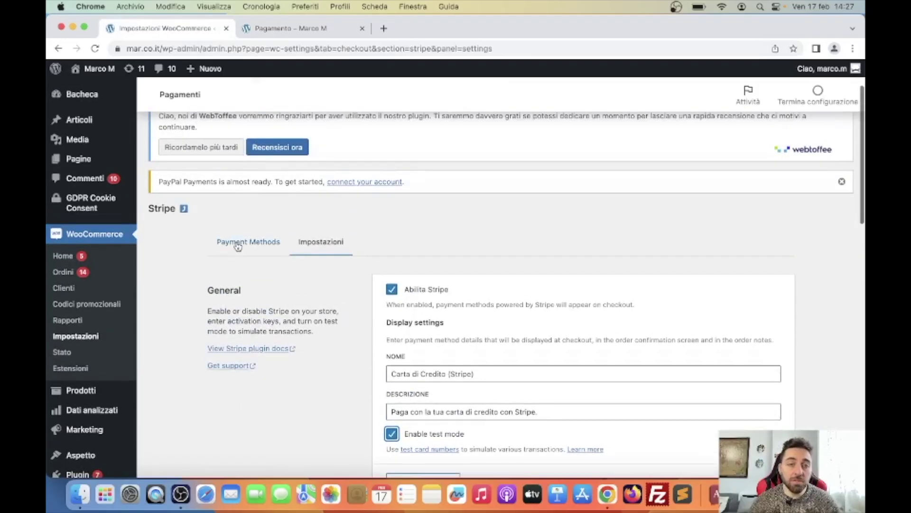
left_click(338, 148)
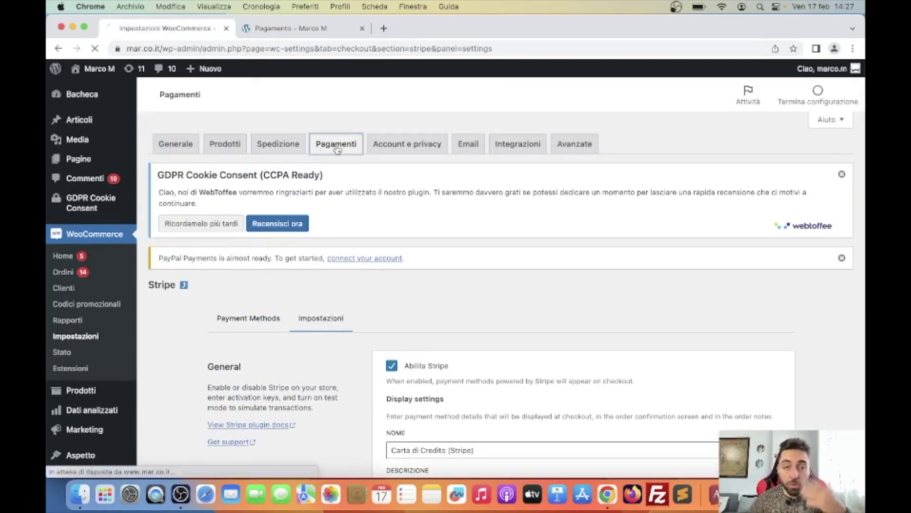
scroll(413, 279, "down", 10)
scroll(448, 350, "down", 5)
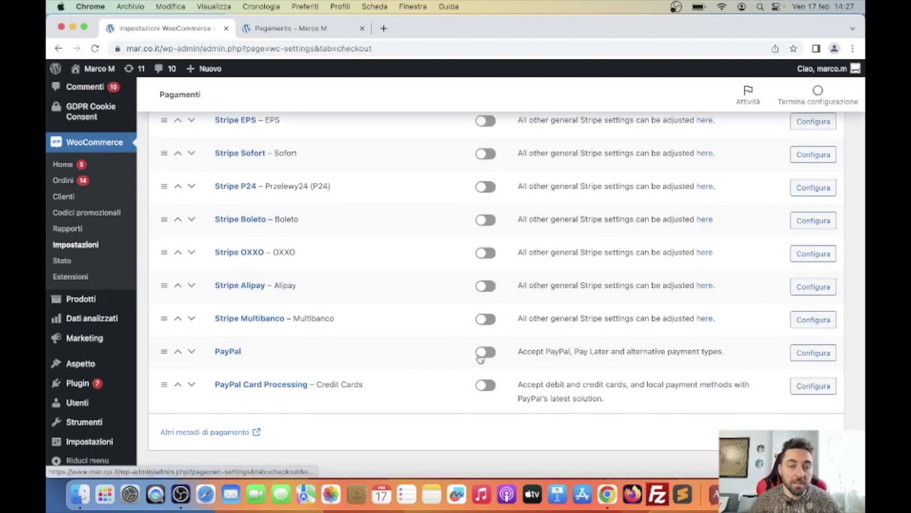
left_click(812, 354)
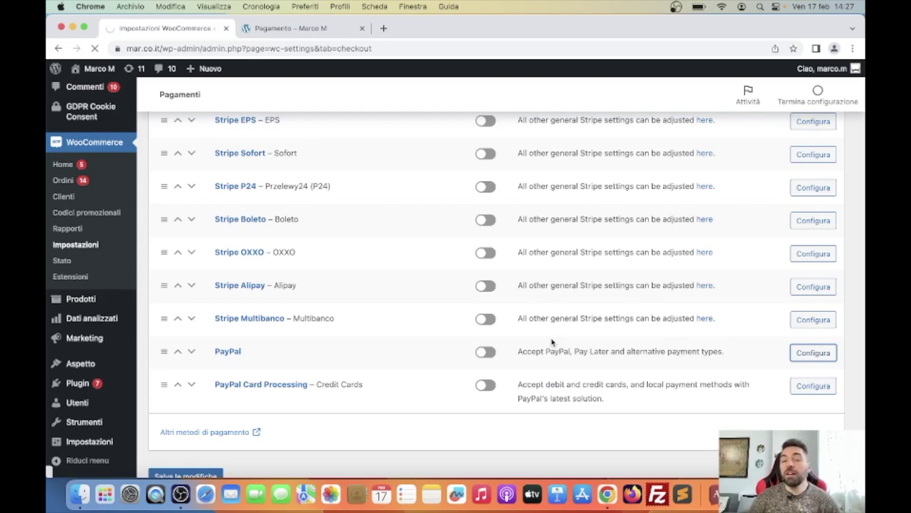
Step: Examine the PayPal Checkout settings and read the note on testing payments with the PayPal sandbox
scroll(434, 340, "down", 5)
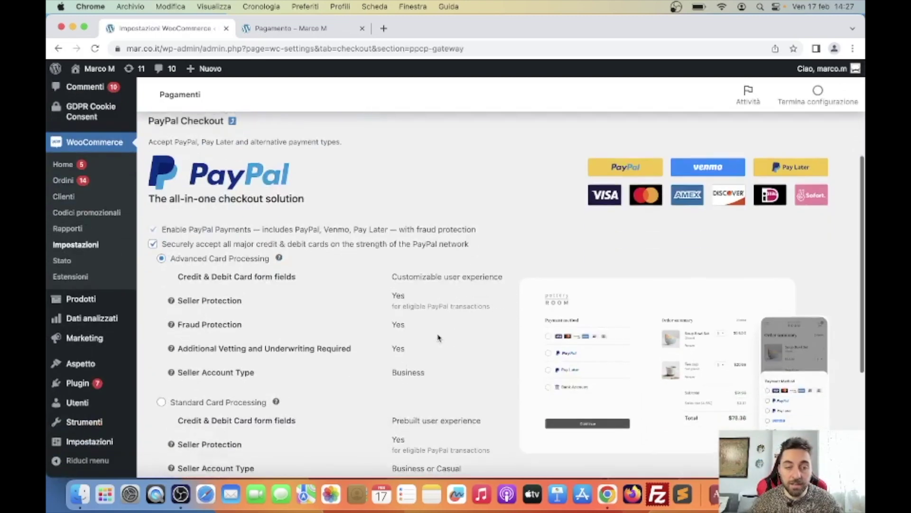
scroll(438, 337, "down", 5)
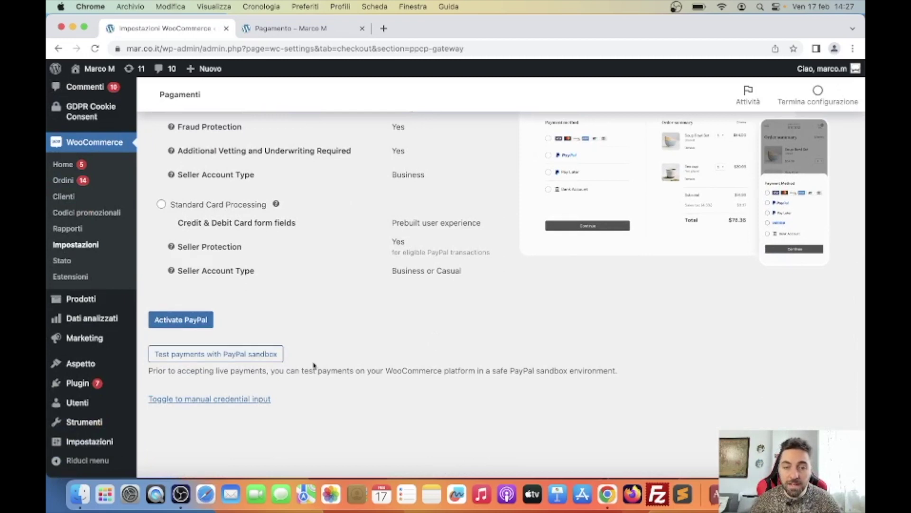
left_click_drag(615, 374, 169, 367)
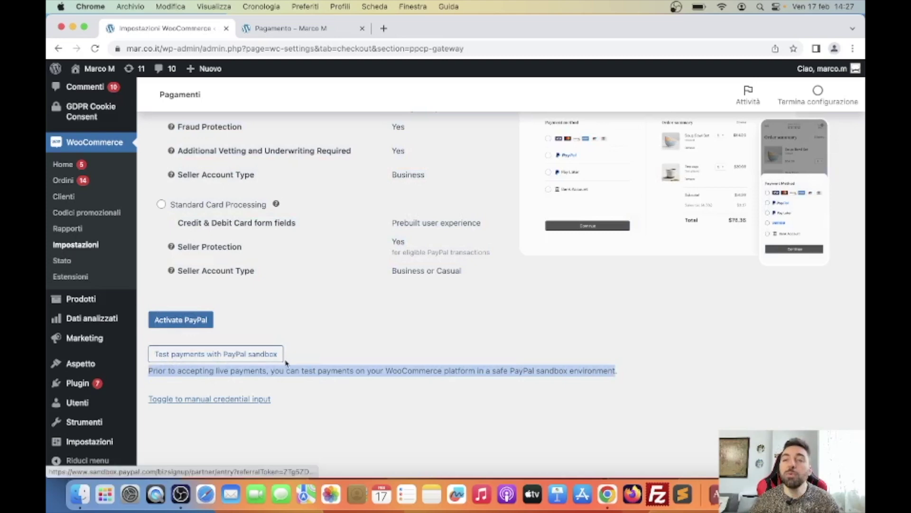
left_click(343, 351)
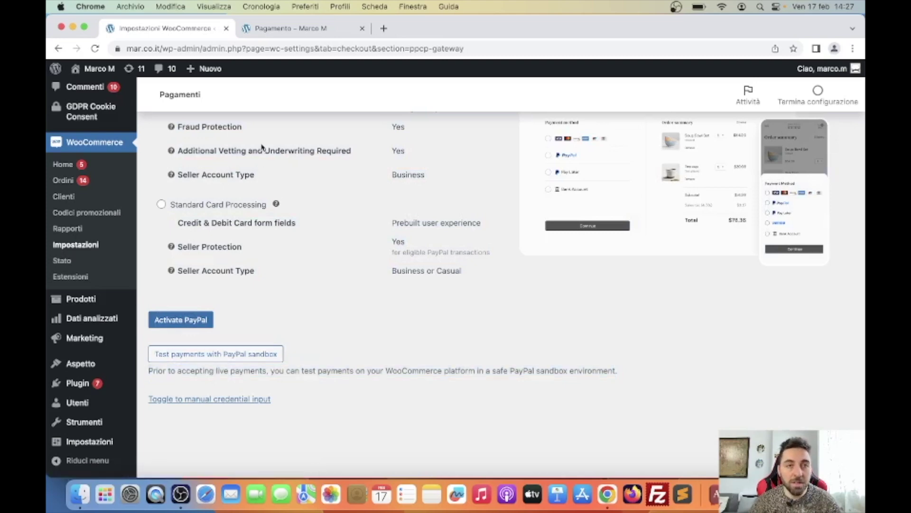
Step: Review the Stripe card section and the order total on the shop's checkout page
left_click(290, 30)
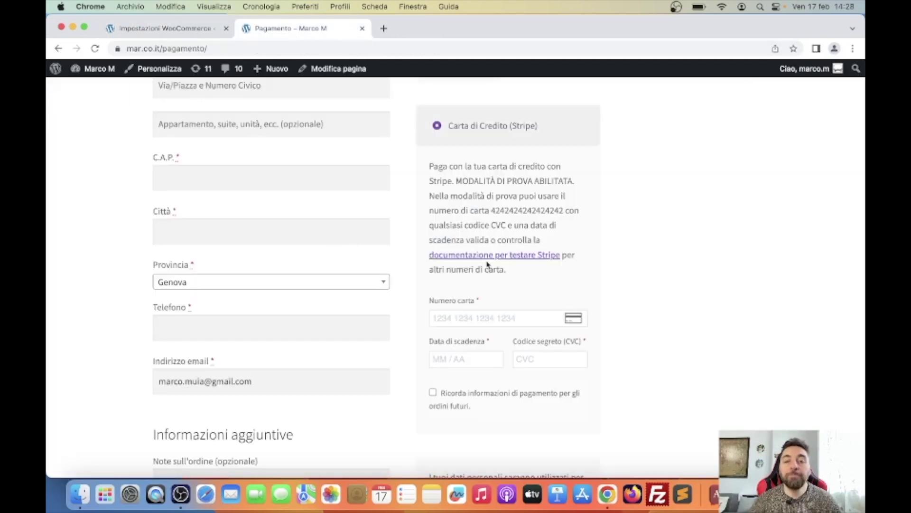
scroll(541, 336, "down", 2)
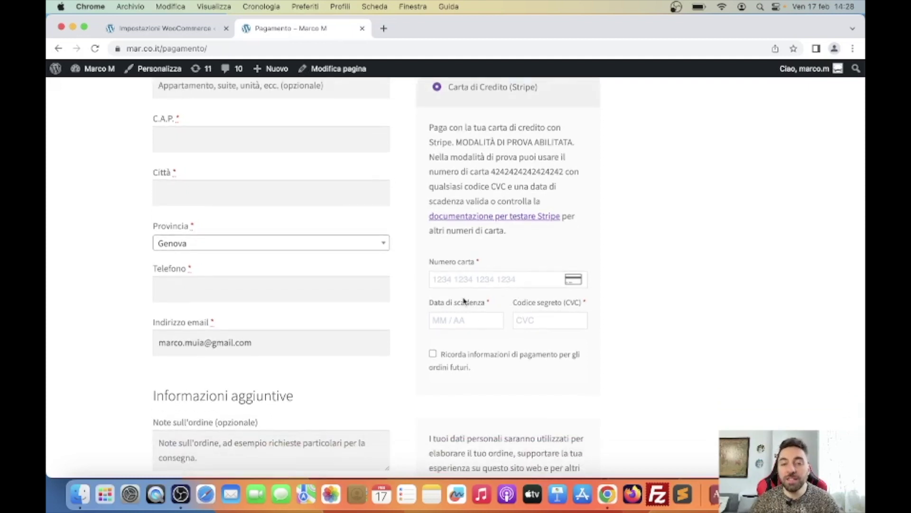
scroll(465, 303, "up", 5)
left_click_drag(512, 242, 556, 250)
left_click(552, 256)
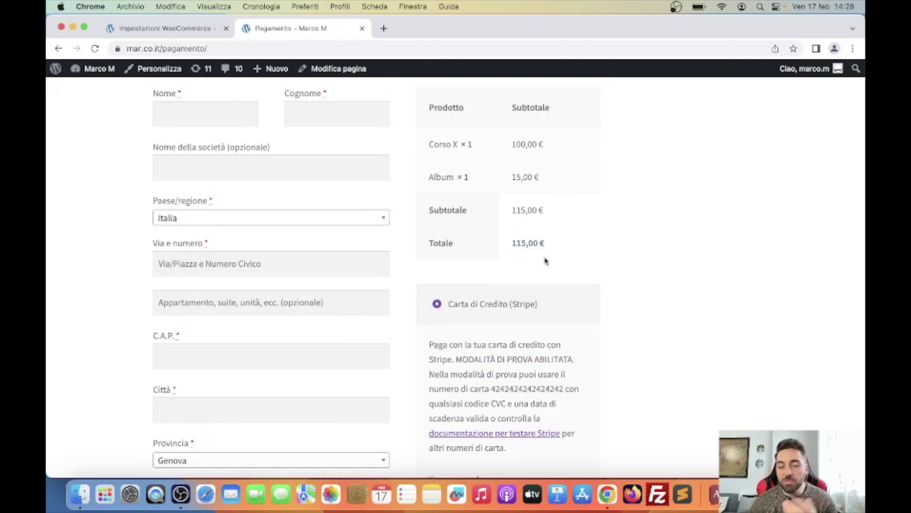
Step: Go back to the site administration and search the installable plugins for "woocommerce fake pay"
left_click(161, 28)
scroll(368, 297, "up", 3)
scroll(365, 292, "down", 3)
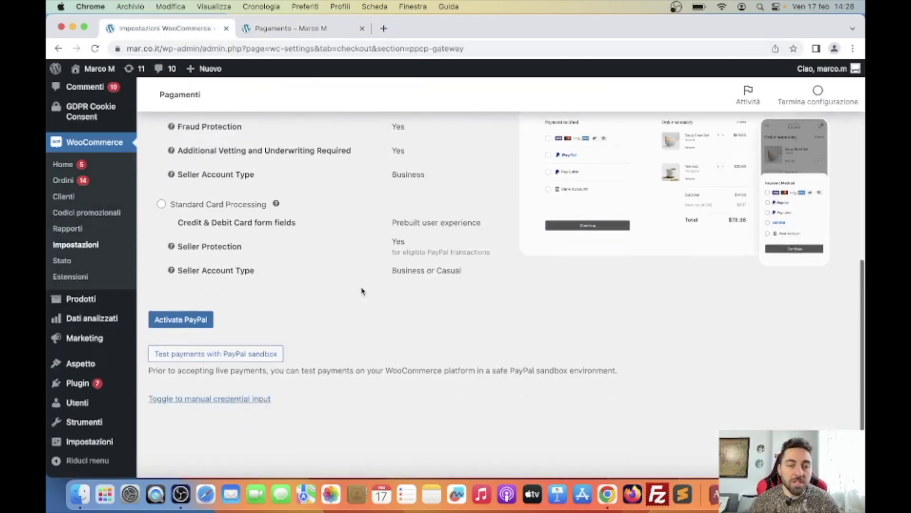
mouse_move(91, 380)
left_click(171, 404)
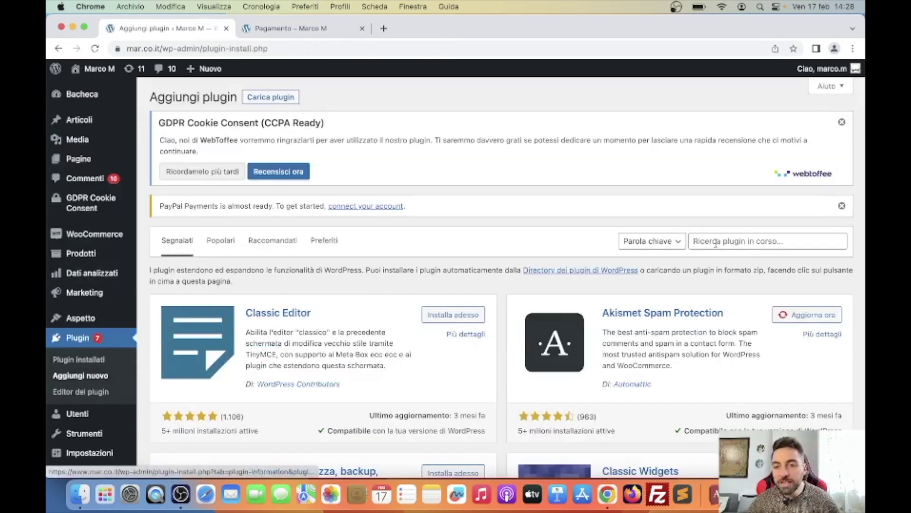
left_click(716, 241)
type("woo")
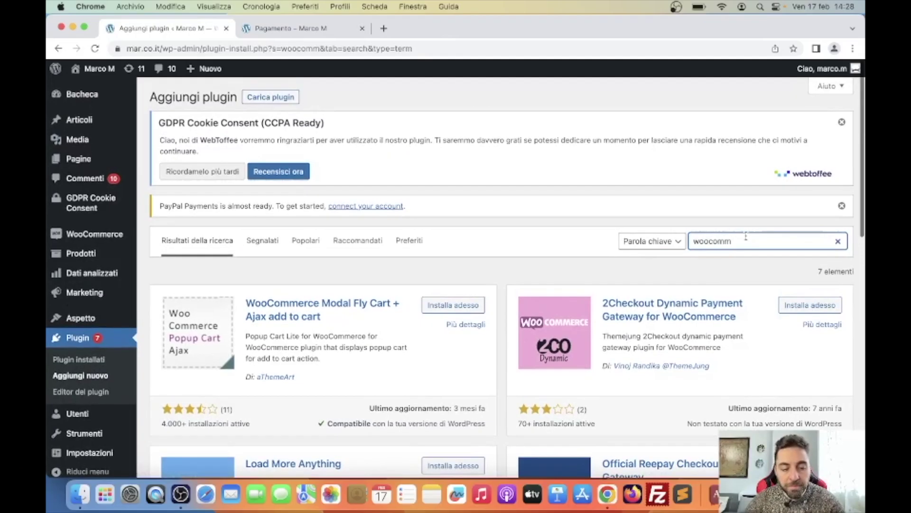
type("f")
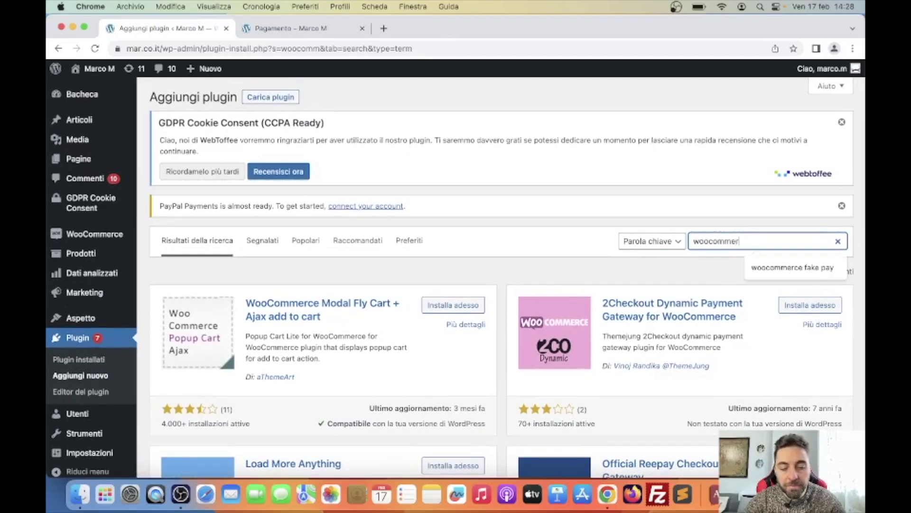
type("ake pay")
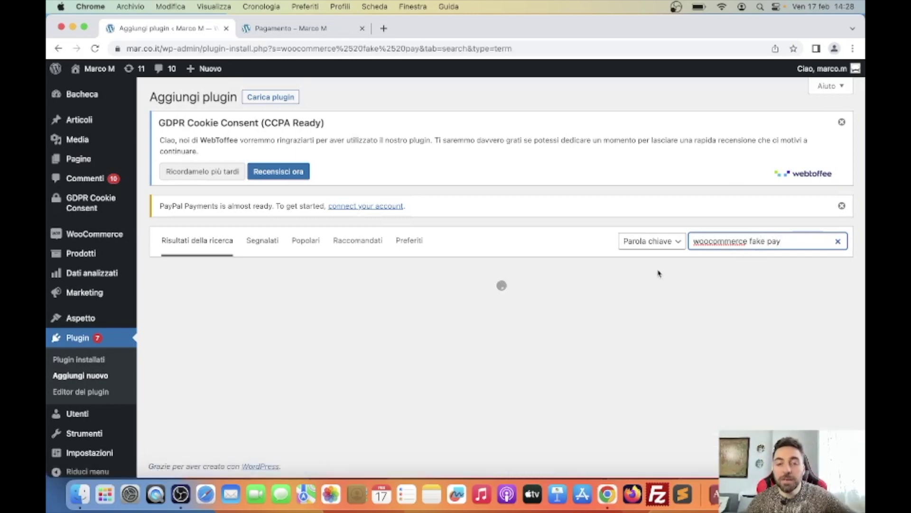
Step: Read the description of the Fake Pay For WooCommerce plugin, including its "Fake Pay" checkout option, and close the details
scroll(488, 333, "down", 1)
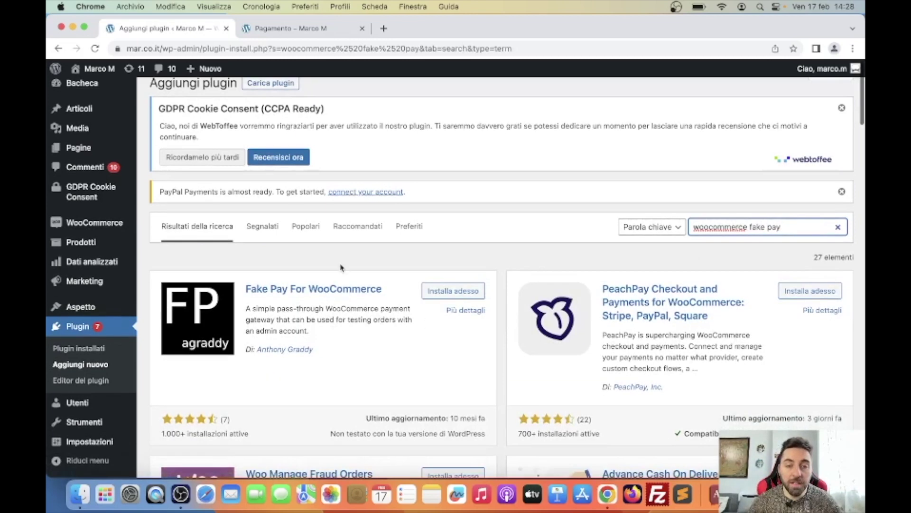
left_click(300, 289)
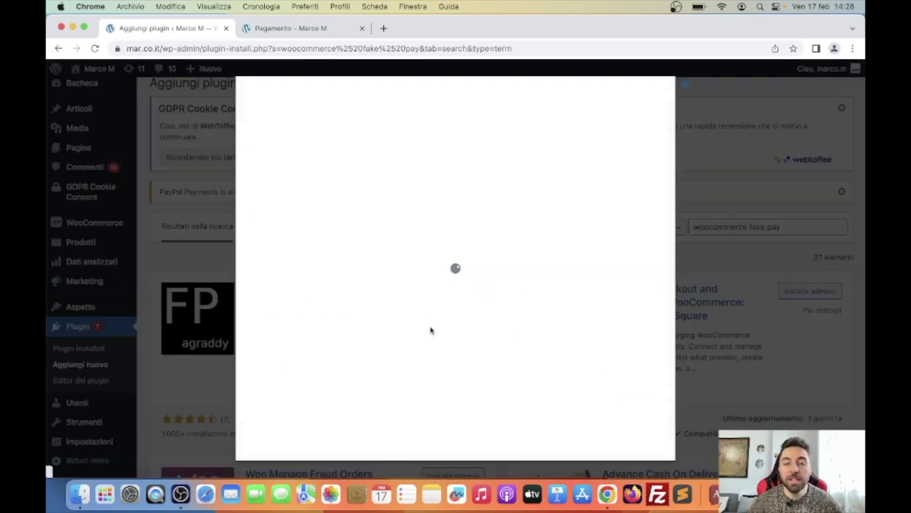
left_click_drag(246, 204, 357, 256)
left_click(429, 250)
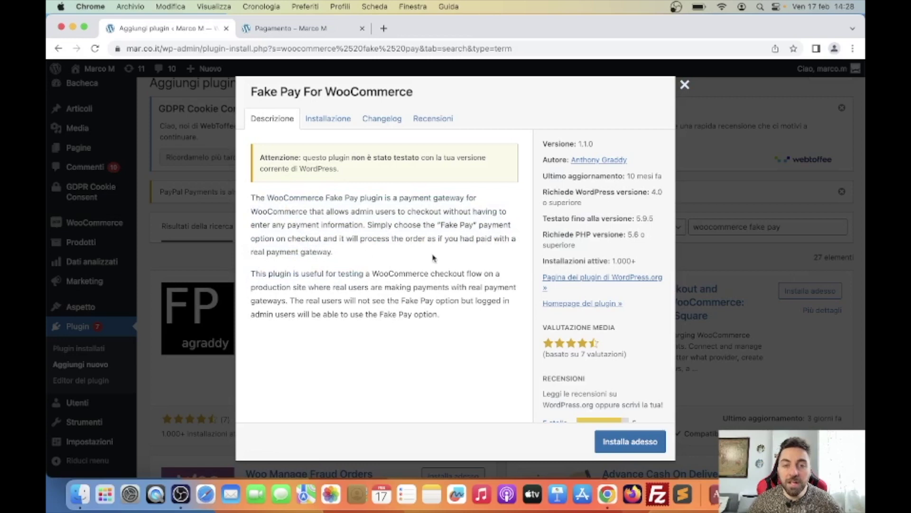
left_click_drag(440, 226, 475, 226)
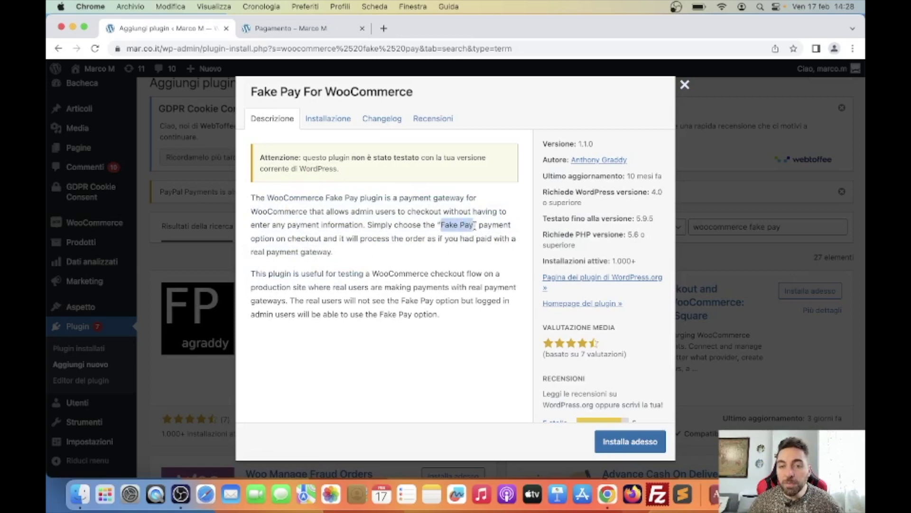
left_click(477, 227)
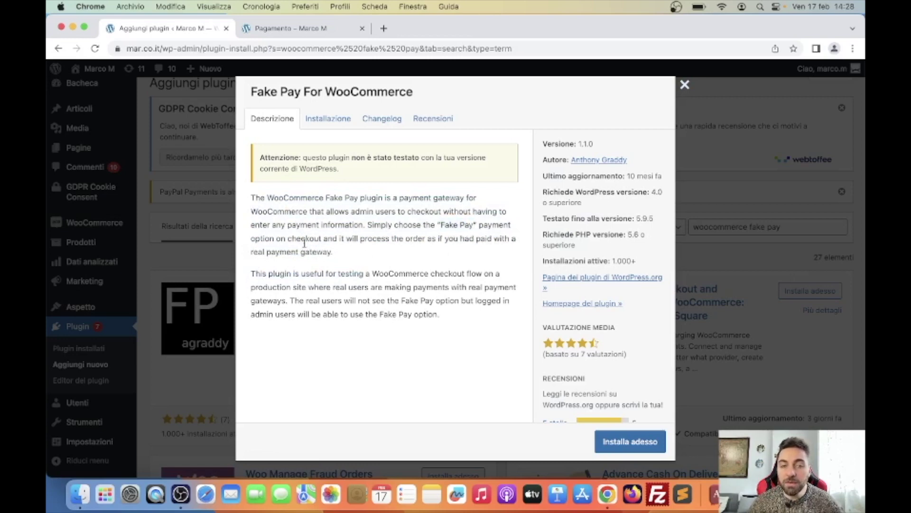
left_click(685, 85)
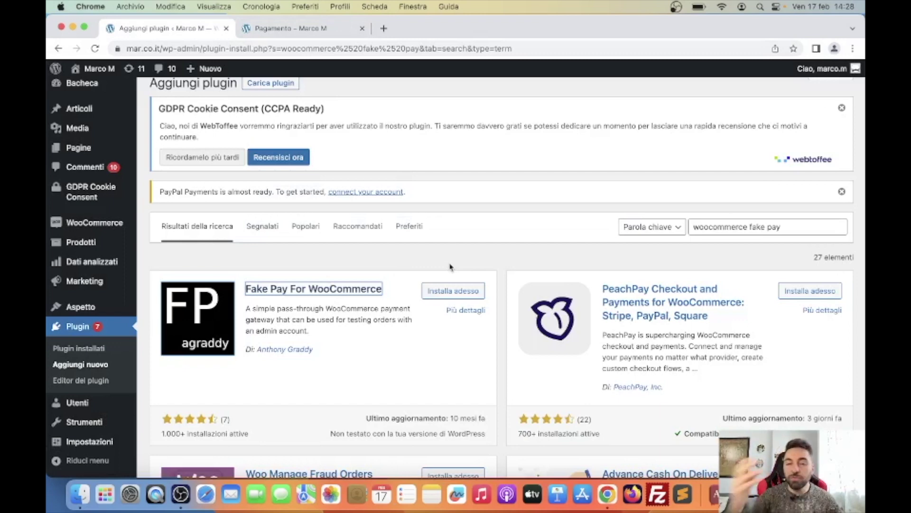
Step: Install and activate the Fake Pay For WooCommerce plugin
left_click(434, 292)
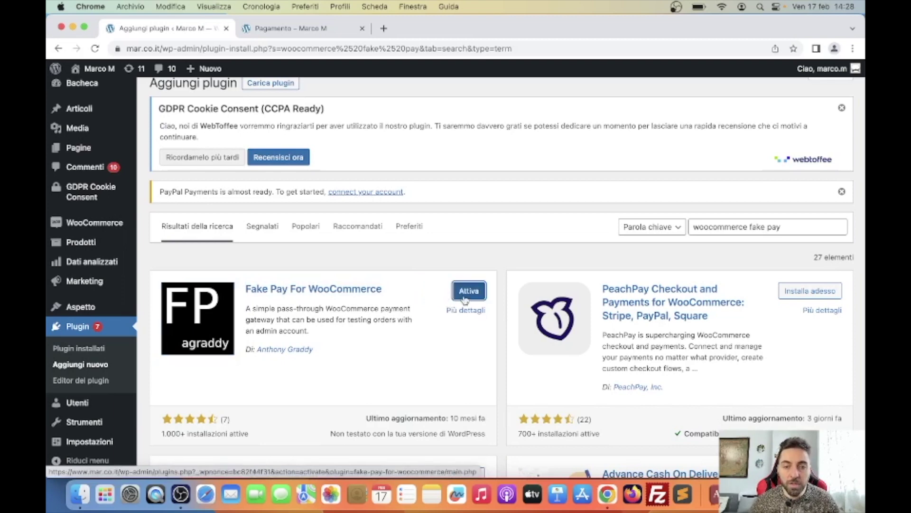
left_click(468, 294)
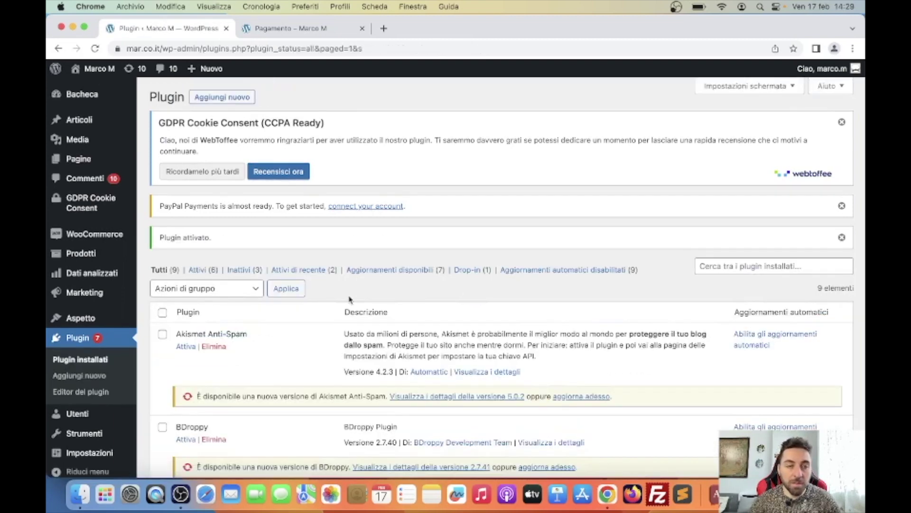
Step: Enable the Fake Pay gateway in WooCommerce's payment settings
mouse_move(114, 235)
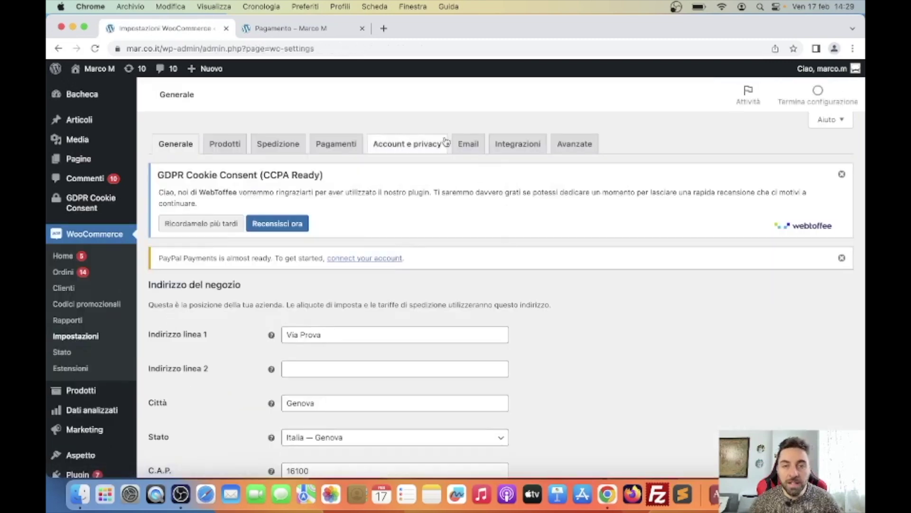
left_click(338, 147)
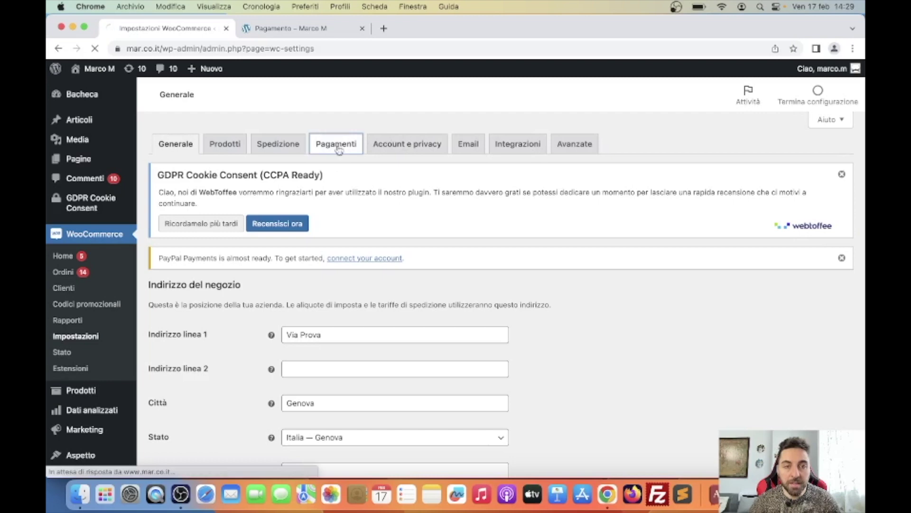
scroll(350, 220, "down", 10)
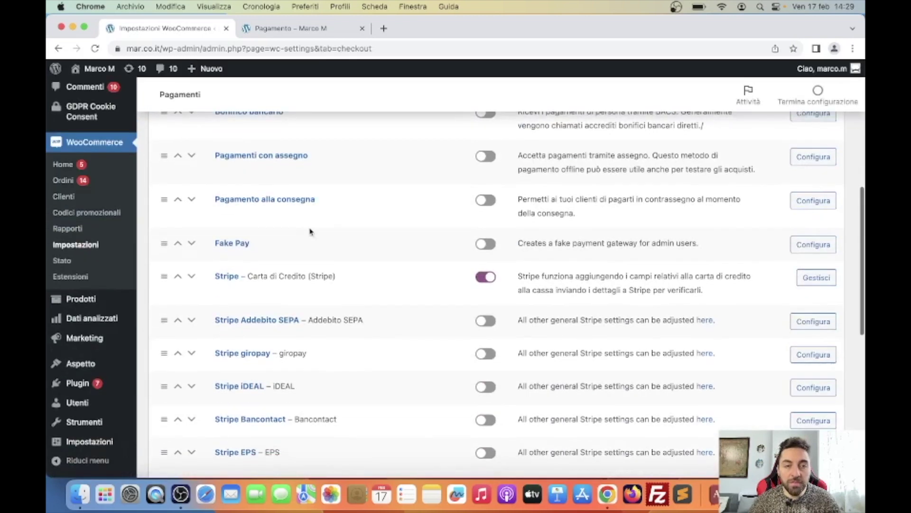
left_click_drag(555, 245, 696, 246)
left_click(484, 245)
Step: Open the Fake Pay gateway's configuration, save its settings and check its description
left_click(805, 245)
scroll(407, 322, "down", 2)
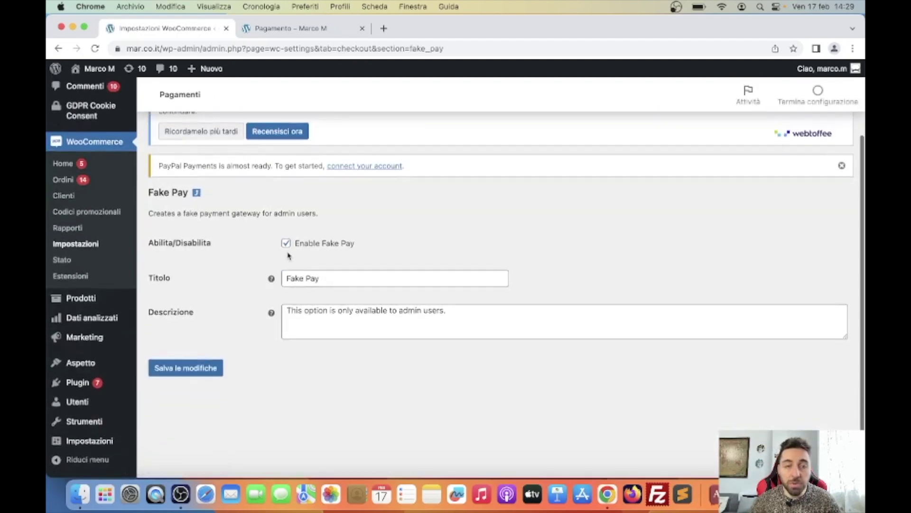
left_click(207, 370)
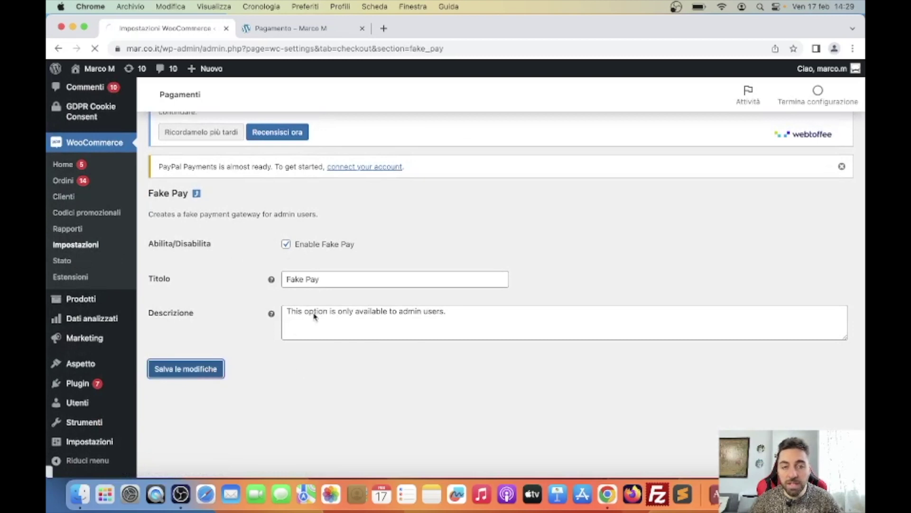
scroll(375, 301, "down", 3)
left_click(319, 328)
left_click(522, 375)
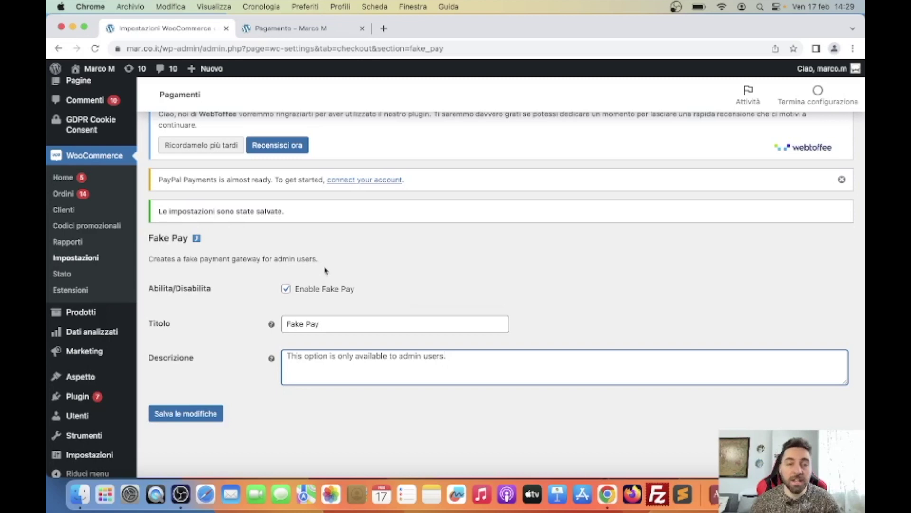
Step: Switch to the store's checkout page and reload it to update the available payment methods
left_click(265, 31)
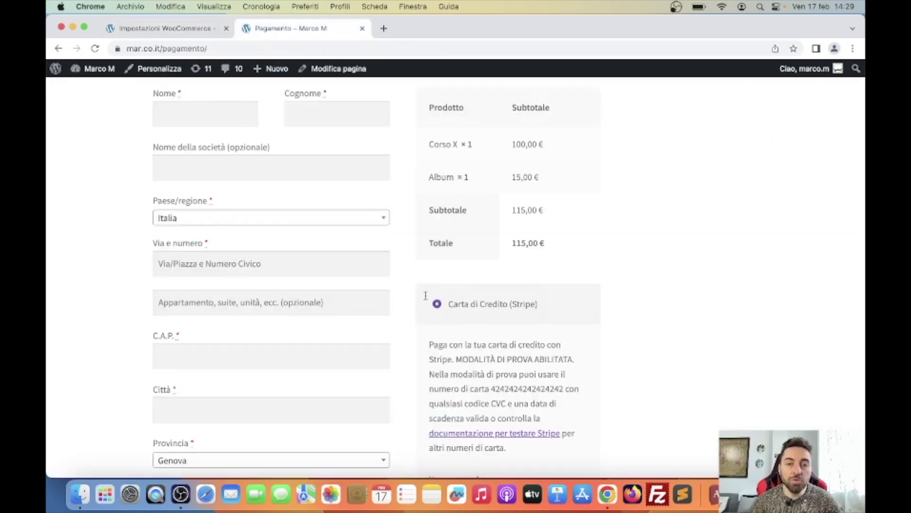
scroll(303, 291, "up", 5)
scroll(303, 293, "down", 5)
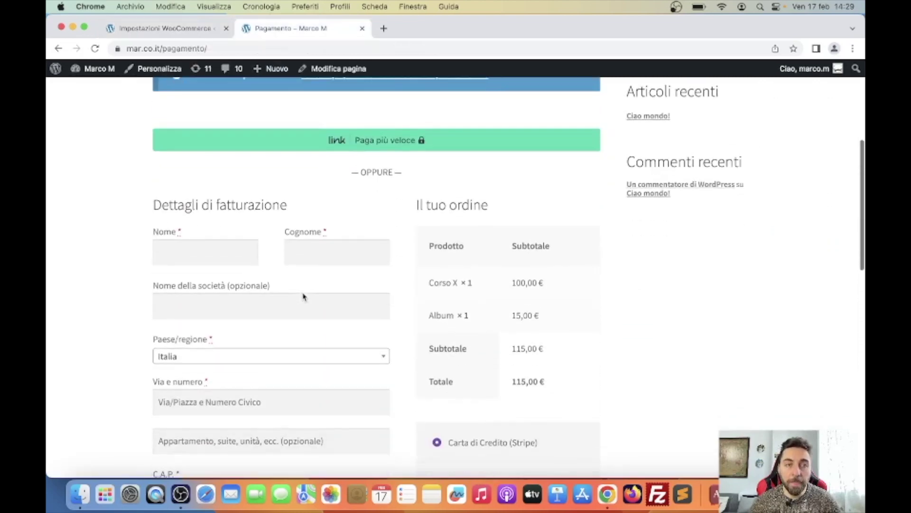
scroll(303, 293, "up", 5)
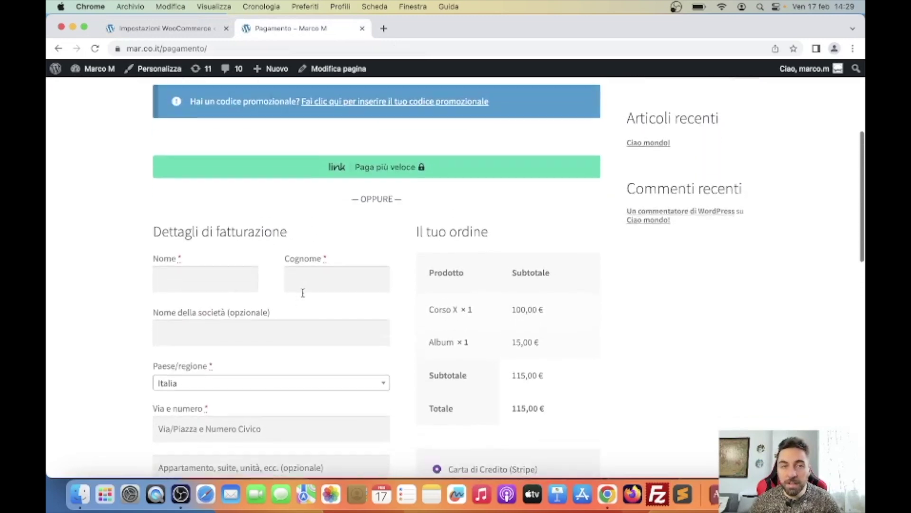
scroll(325, 236, "down", 5)
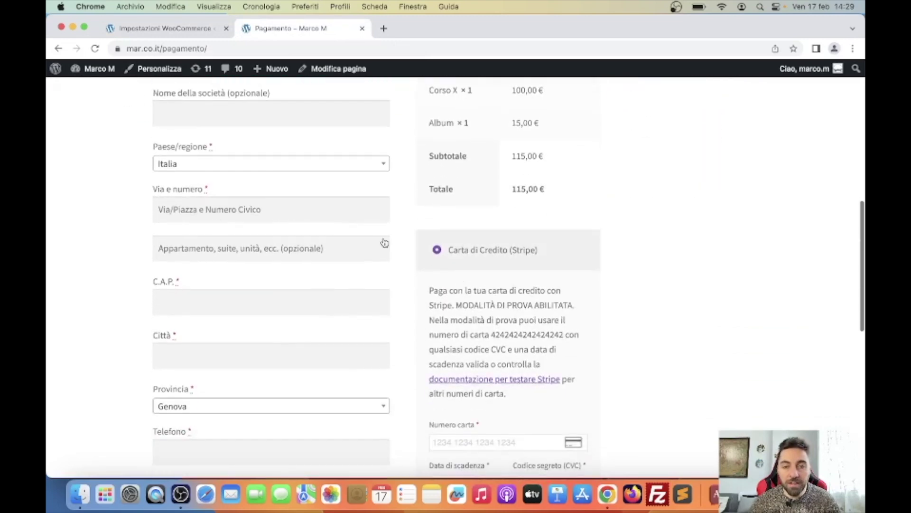
left_click(94, 48)
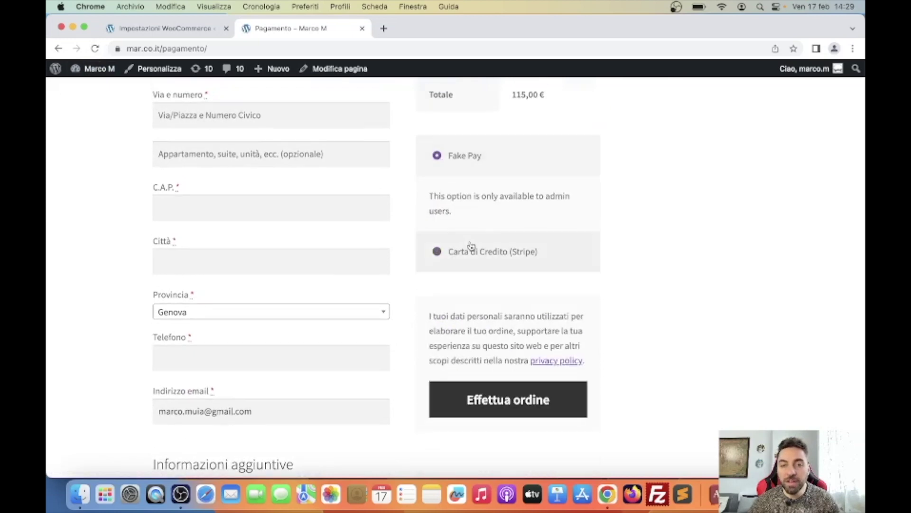
Step: Compare the Fake Pay and Carta di Credito (Stripe) payment options, leaving Fake Pay selected
left_click_drag(463, 209, 429, 156)
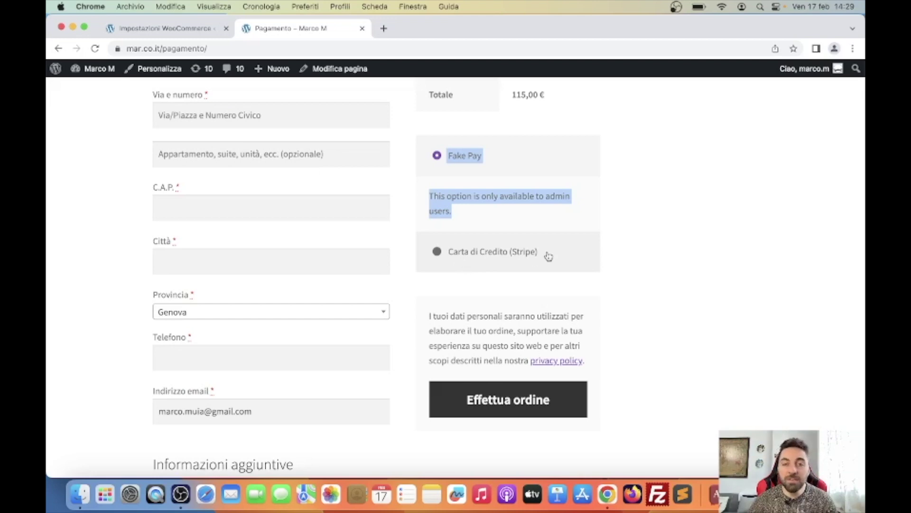
left_click_drag(549, 257, 453, 252)
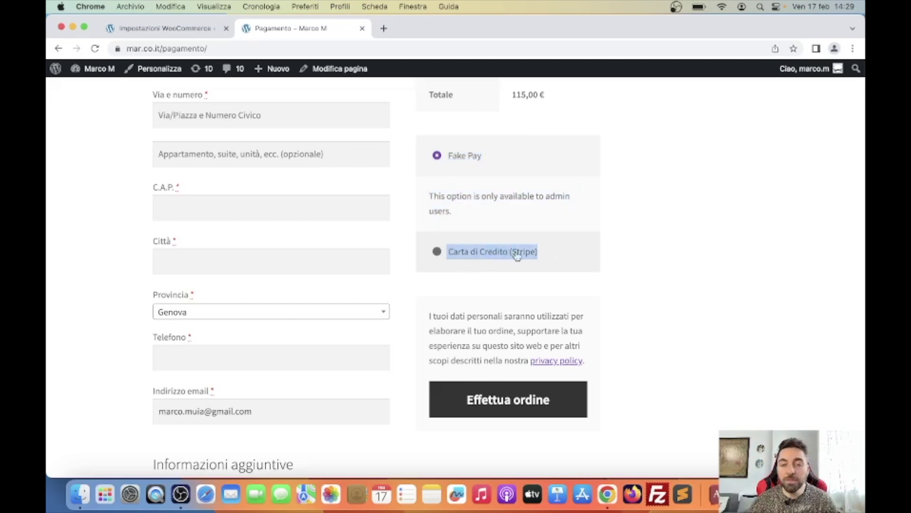
left_click(437, 251)
left_click(435, 161)
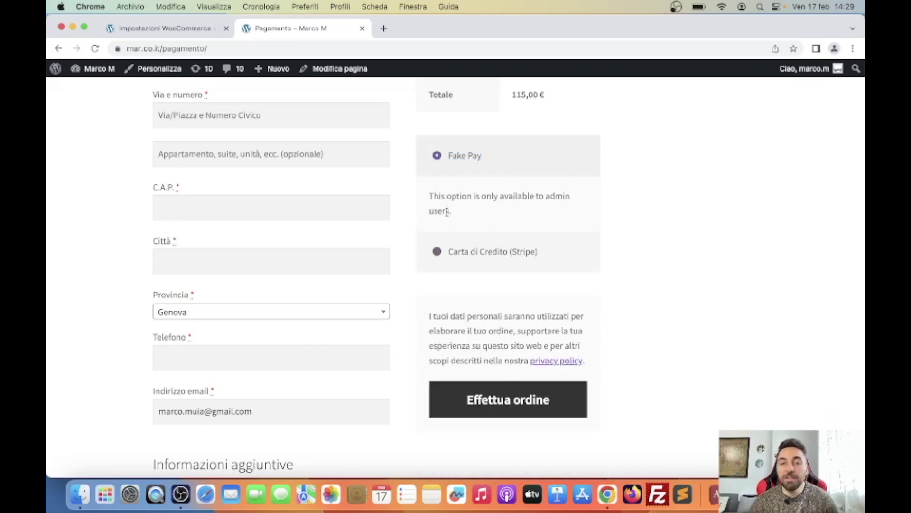
Step: Fill in the customer's first name and last name in the billing details with placeholder text
scroll(452, 214, "up", 7)
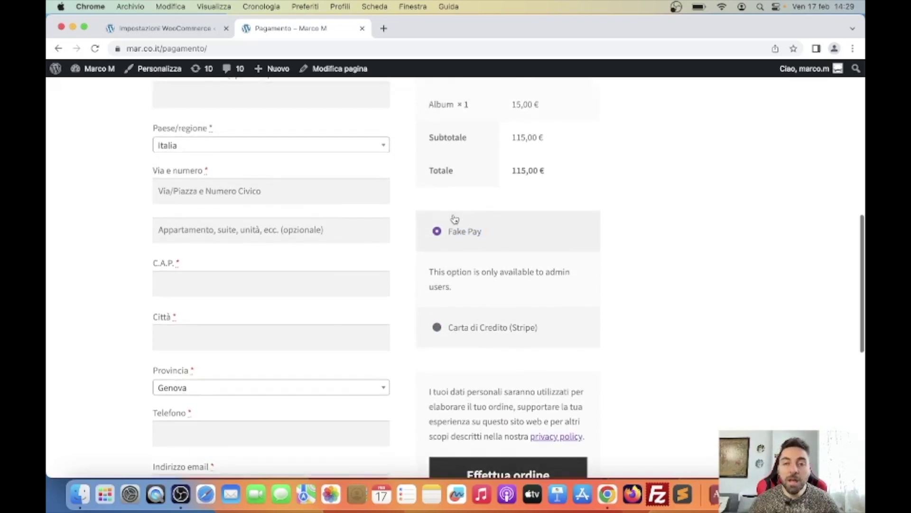
scroll(455, 219, "down", 2)
left_click(234, 189)
left_click(323, 196)
type("gfdgdfgdf")
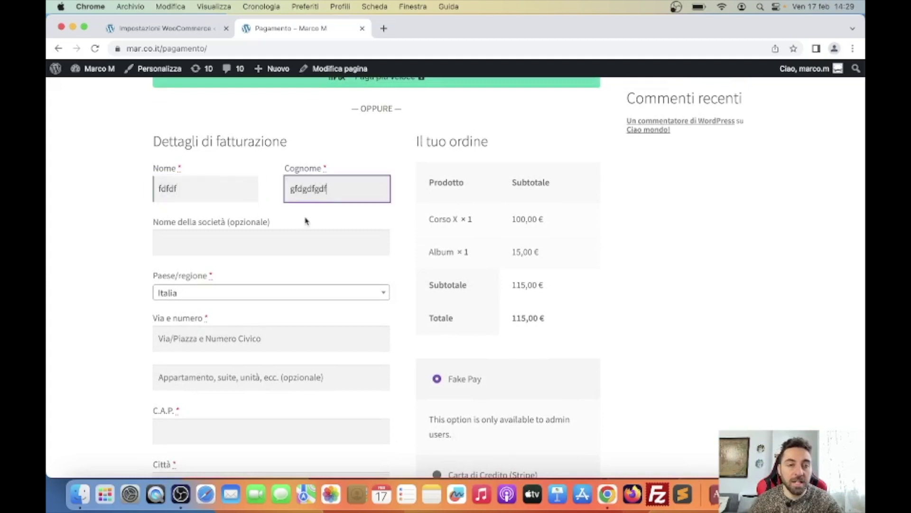
Step: Enter the customer's street address, postal code and city in the billing details
scroll(305, 220, "down", 1)
scroll(219, 231, "down", 1)
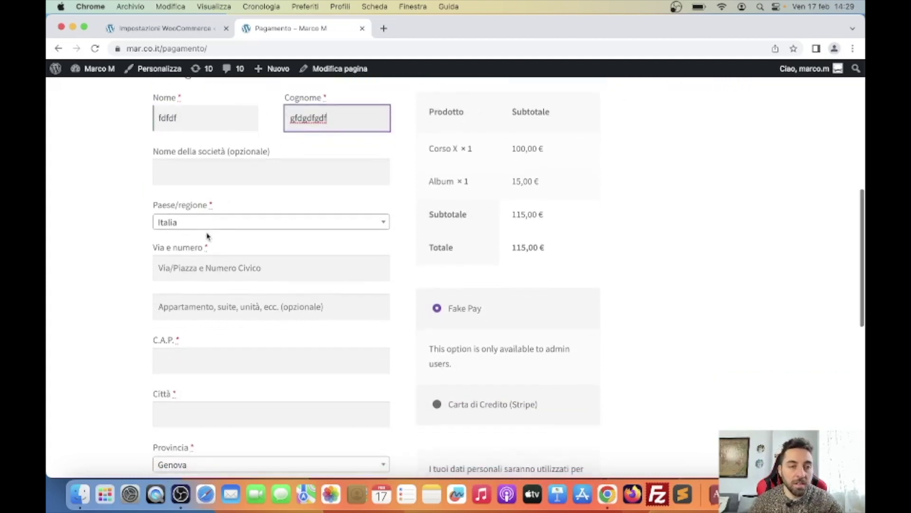
left_click(236, 270)
type("via prova")
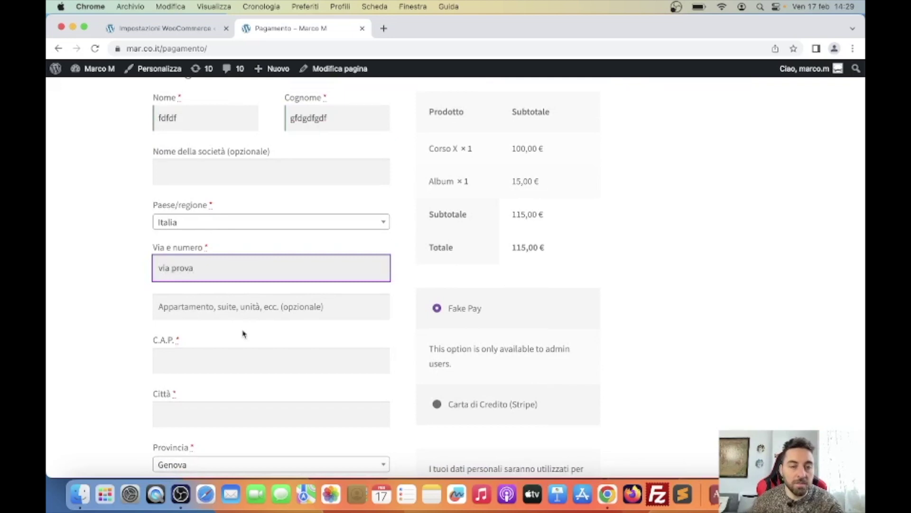
scroll(242, 333, "down", 1)
left_click(228, 336)
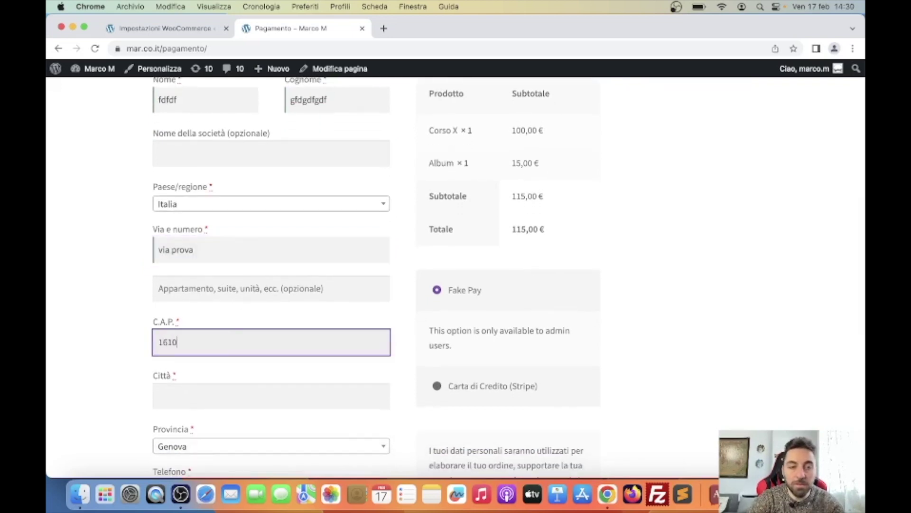
scroll(223, 342, "down", 1)
left_click(189, 368)
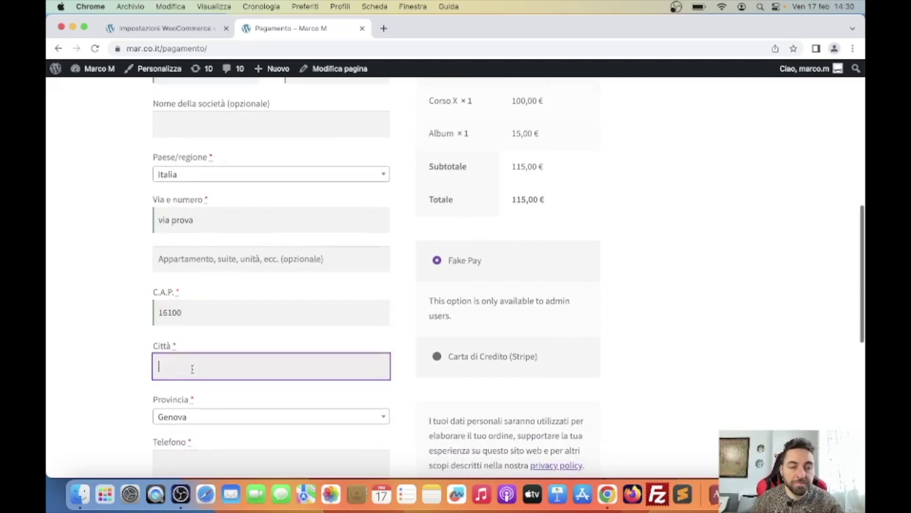
scroll(192, 368, "down", 3)
type("Genov")
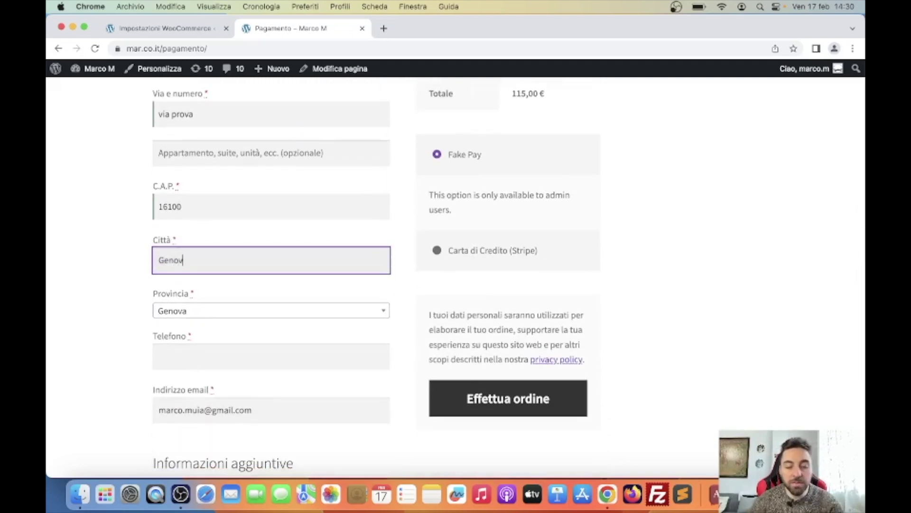
type("a")
Step: Fill in the customer's phone number in the billing details
left_click(142, 389)
scroll(143, 390, "down", 3)
left_click(182, 288)
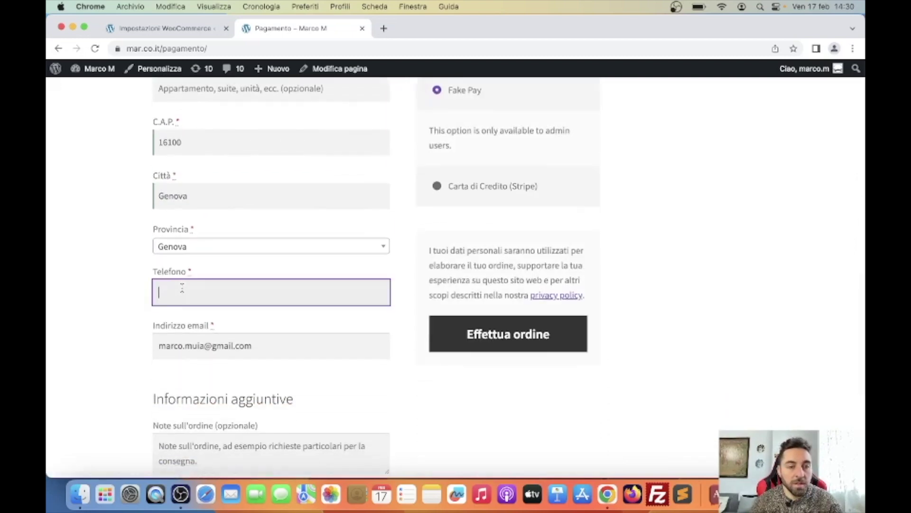
scroll(177, 309, "down", 5)
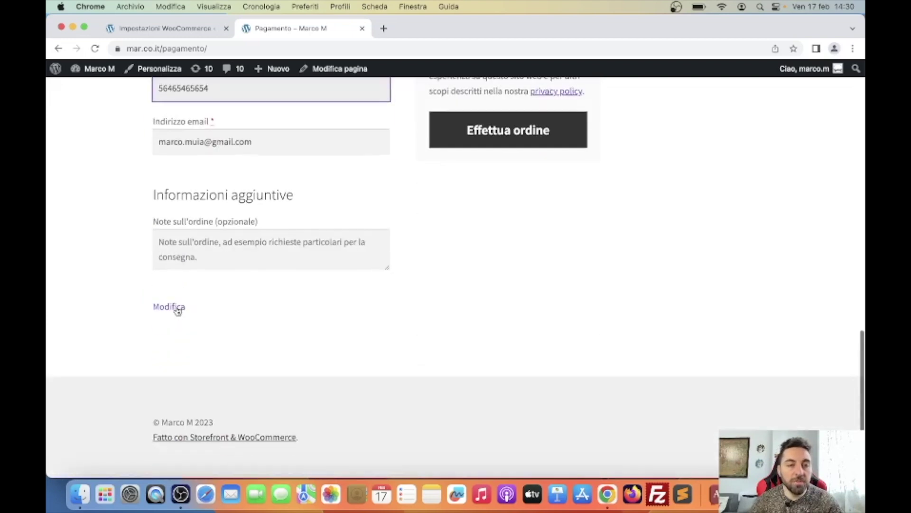
Step: Place the order with Fake Pay and dismiss the browser's offer to save the address
scroll(469, 196, "up", 2)
scroll(469, 195, "up", 5)
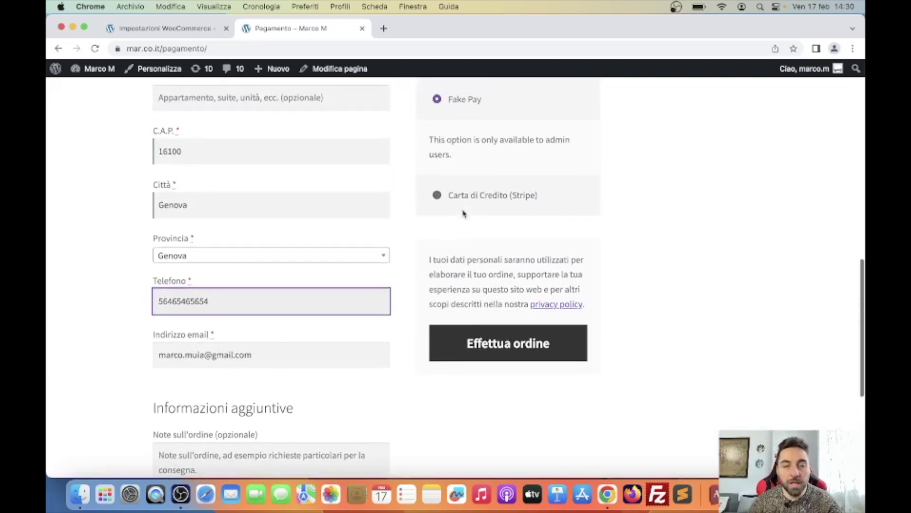
scroll(435, 208, "down", 1)
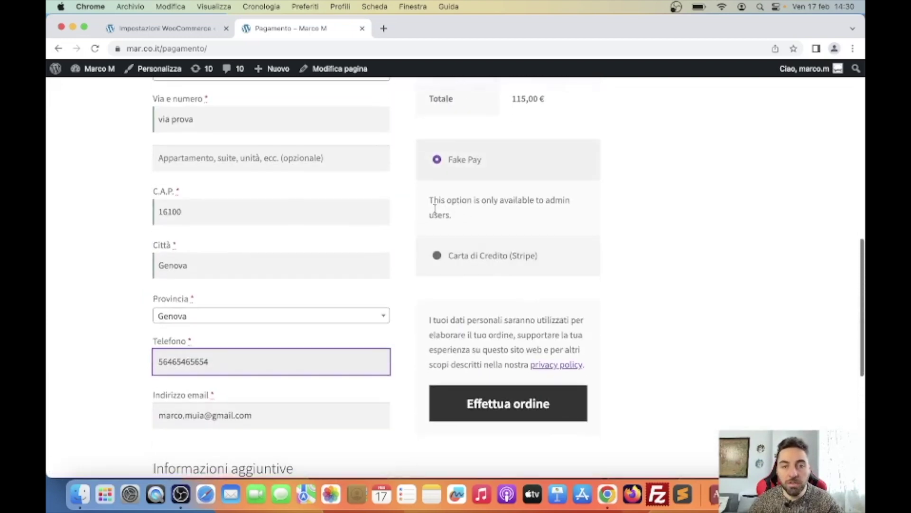
left_click(508, 405)
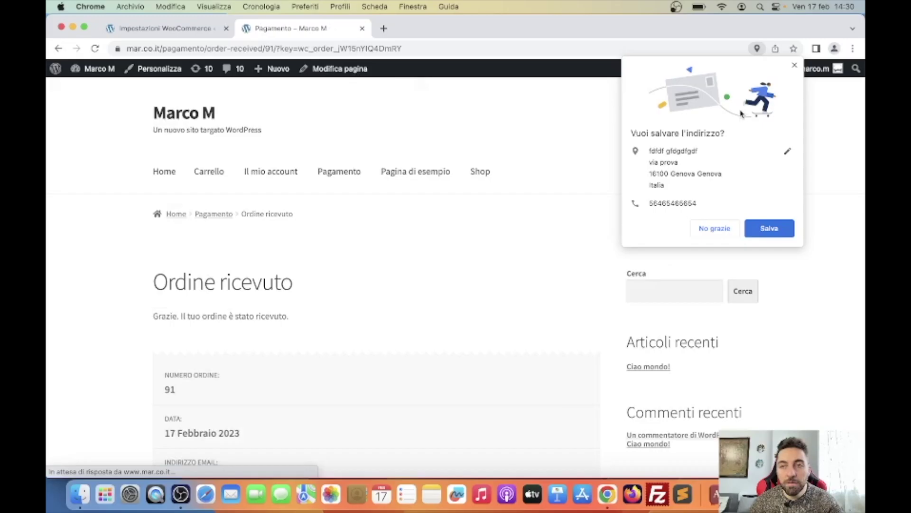
left_click(795, 65)
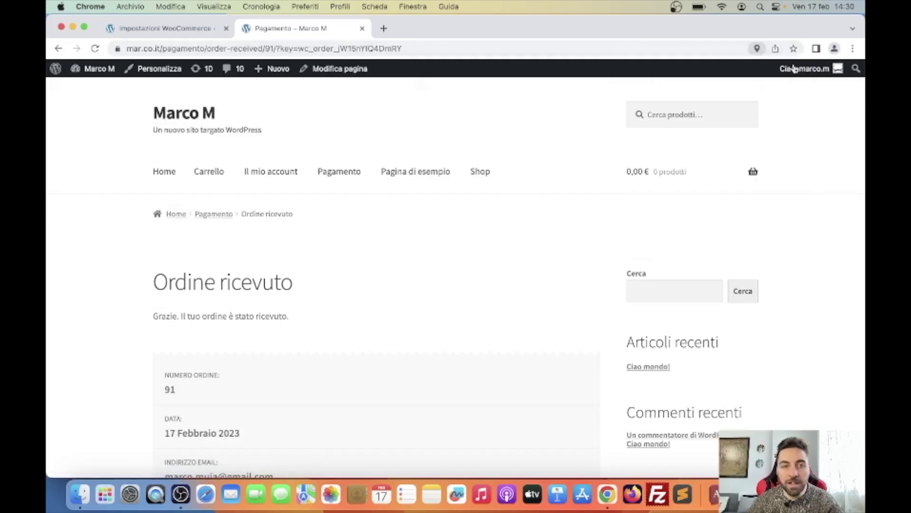
Step: Review the order confirmation and check the new order in the WooCommerce orders list
scroll(285, 237, "down", 3)
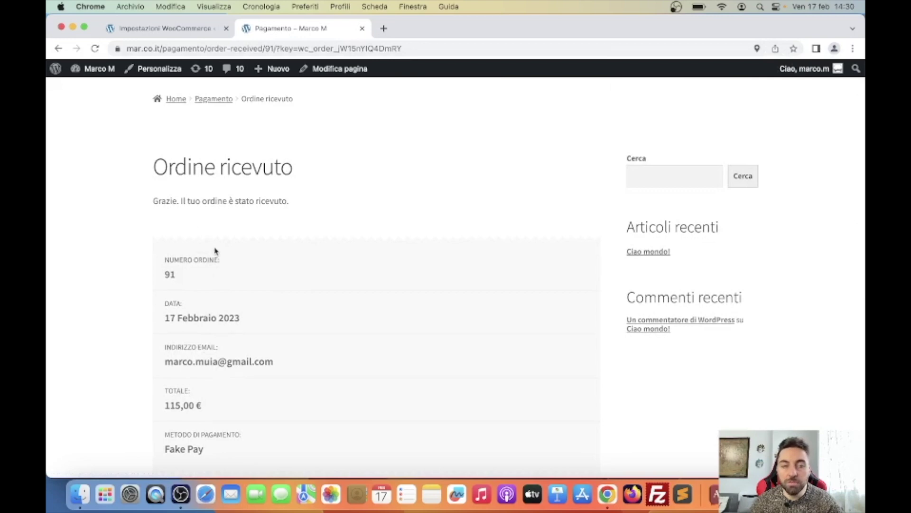
scroll(215, 251, "down", 2)
left_click(184, 29)
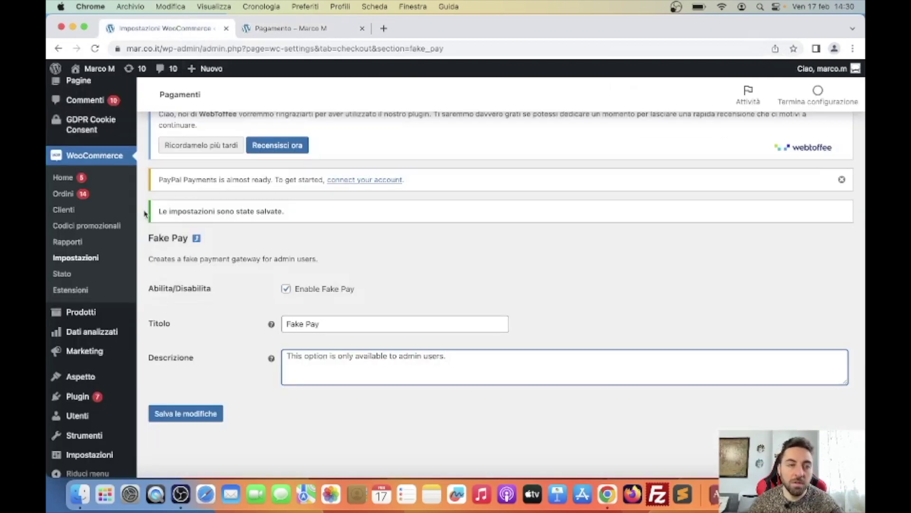
left_click(78, 198)
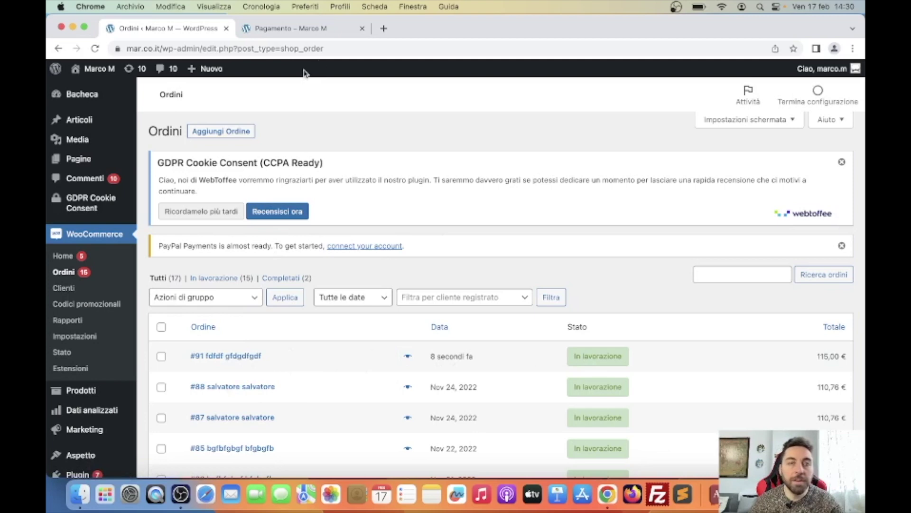
Step: Copy the site's base address from the order confirmation page and load it in a new incognito window
left_click(313, 32)
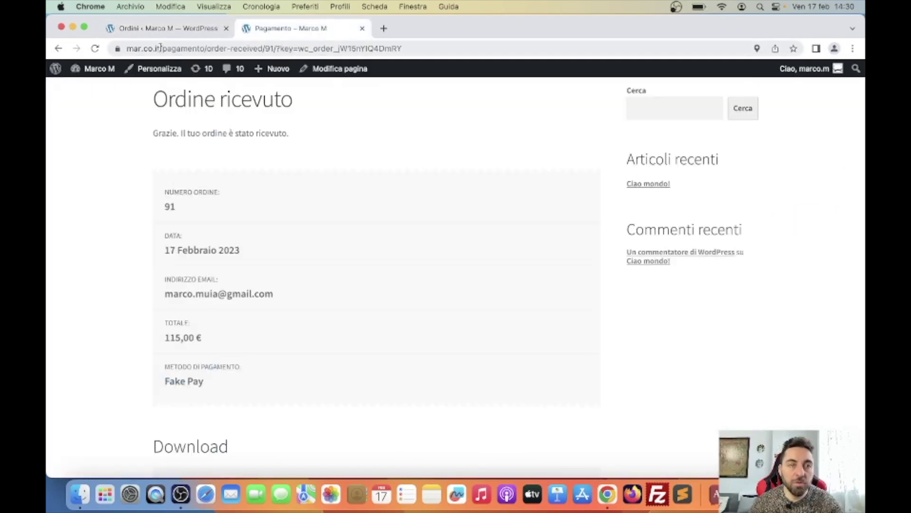
left_click_drag(160, 47, 76, 44)
key("cmd+c")
left_click(130, 6)
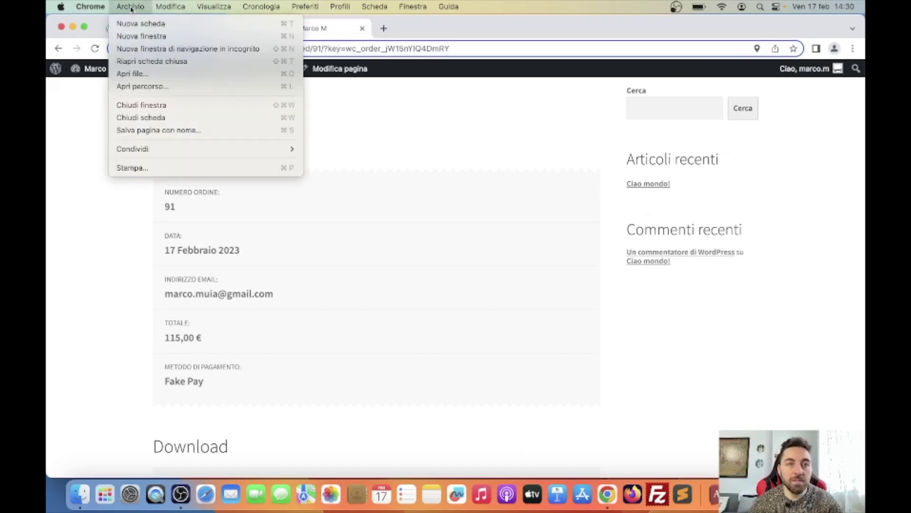
left_click(205, 49)
key("cmd+v")
key("Return")
Step: Add the Beanie with Logo product from the shop to the cart and view the cart
scroll(370, 175, "down", 3)
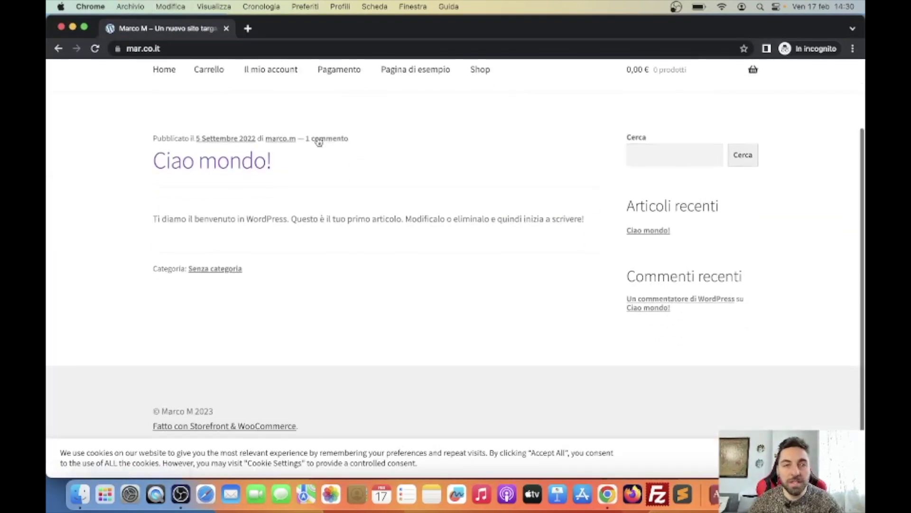
left_click(479, 78)
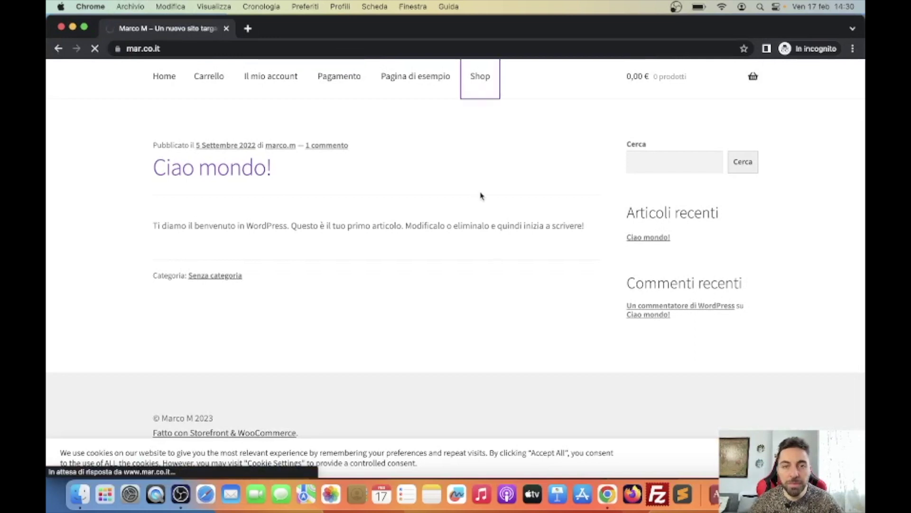
scroll(473, 375, "down", 5)
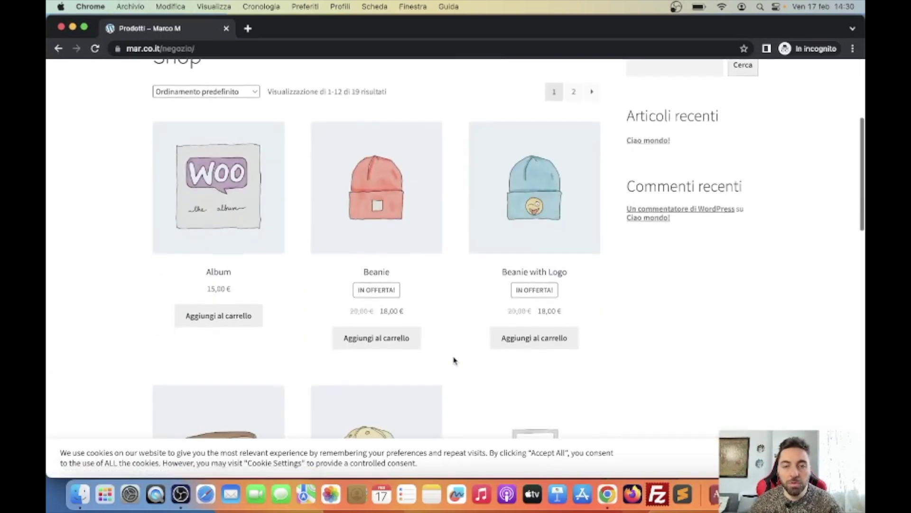
left_click(524, 340)
left_click(535, 361)
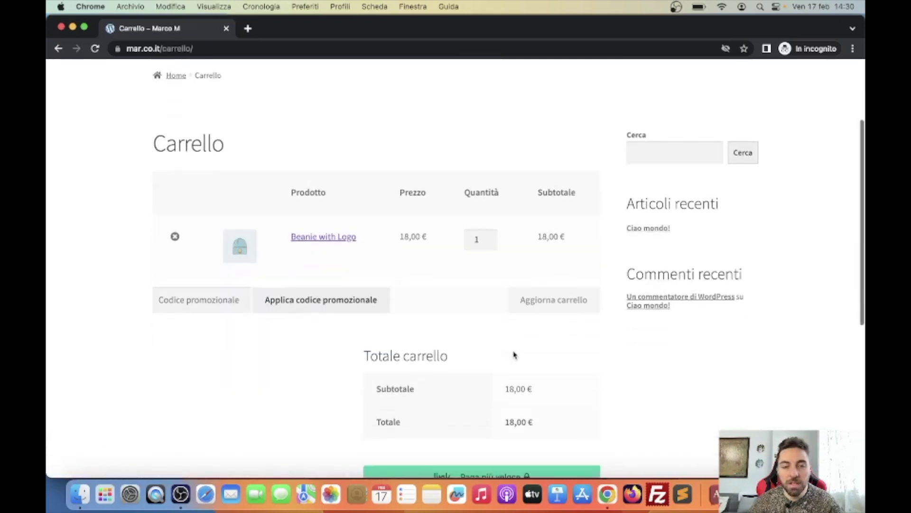
Step: Proceed from the cart to the checkout page as a visitor who is not logged in
scroll(394, 349, "down", 3)
left_click(487, 408)
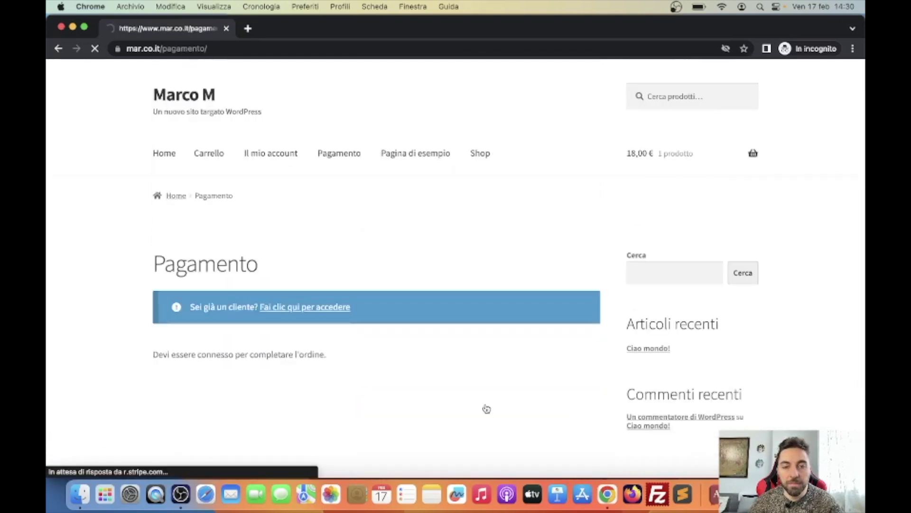
scroll(439, 372, "down", 2)
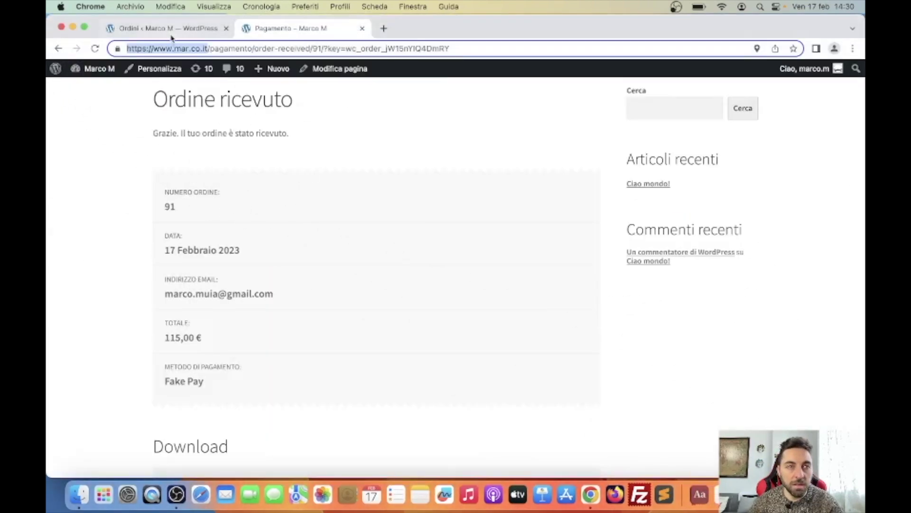
Step: Return to the admin window and open the Account e privacy section of WooCommerce's settings
left_click(169, 28)
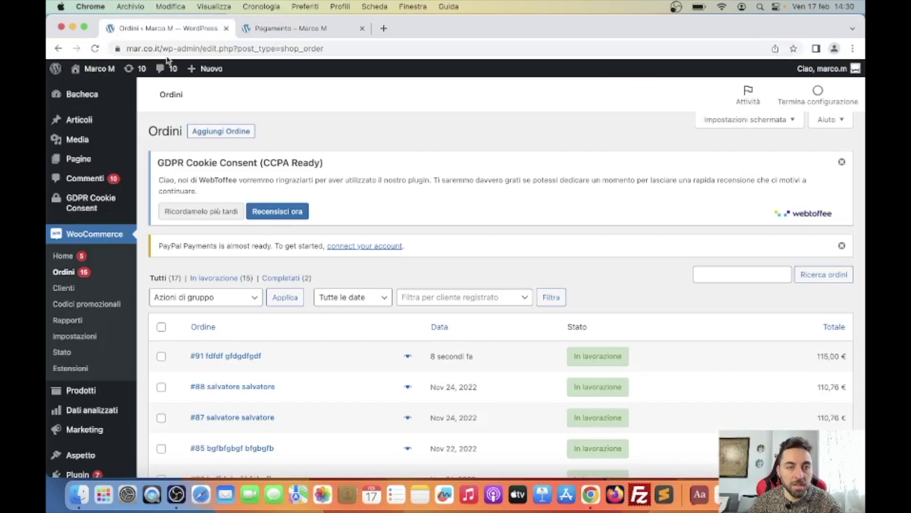
left_click(75, 336)
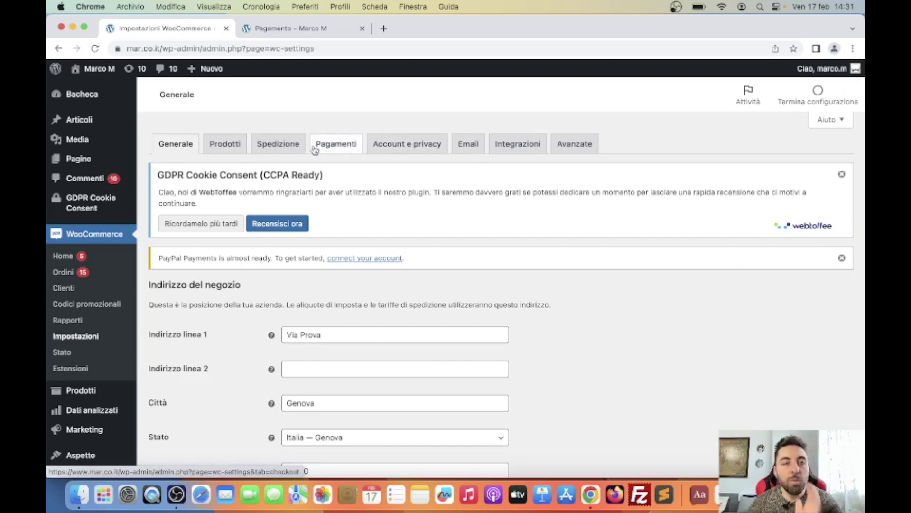
scroll(371, 199, "down", 3)
scroll(386, 209, "up", 3)
left_click(384, 151)
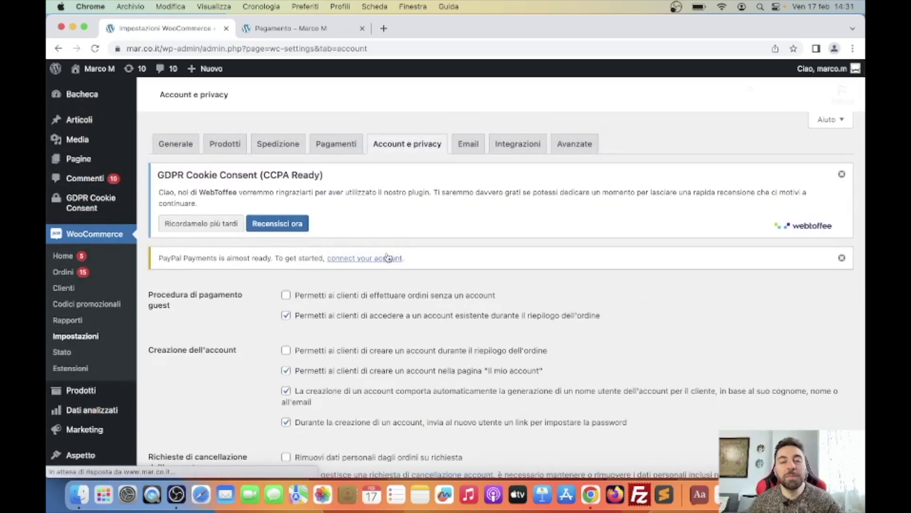
Step: Allow customers to place orders without an account and save the Account e privacy settings
scroll(356, 285, "down", 2)
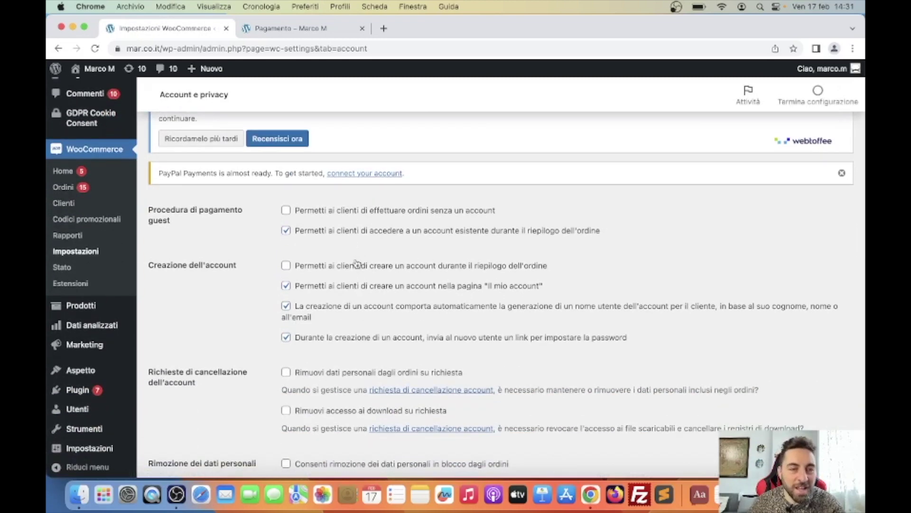
scroll(357, 264, "down", 1)
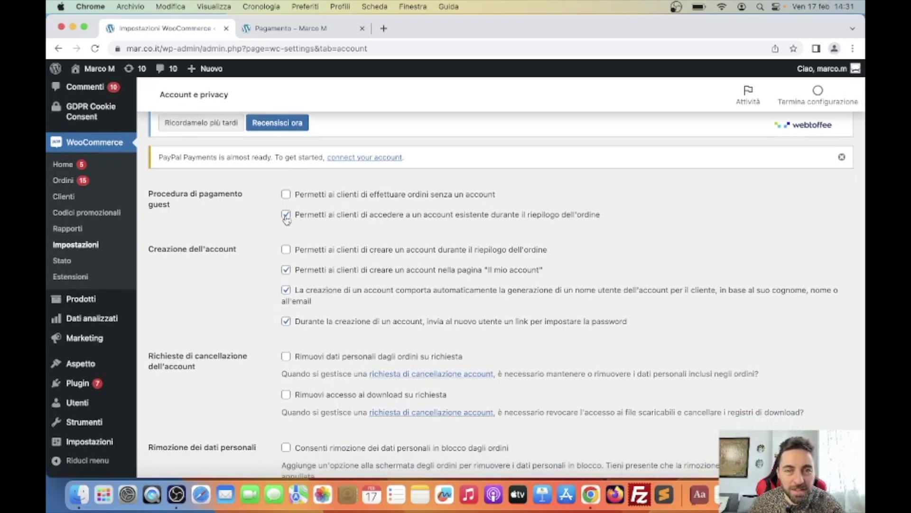
scroll(286, 199, "down", 15)
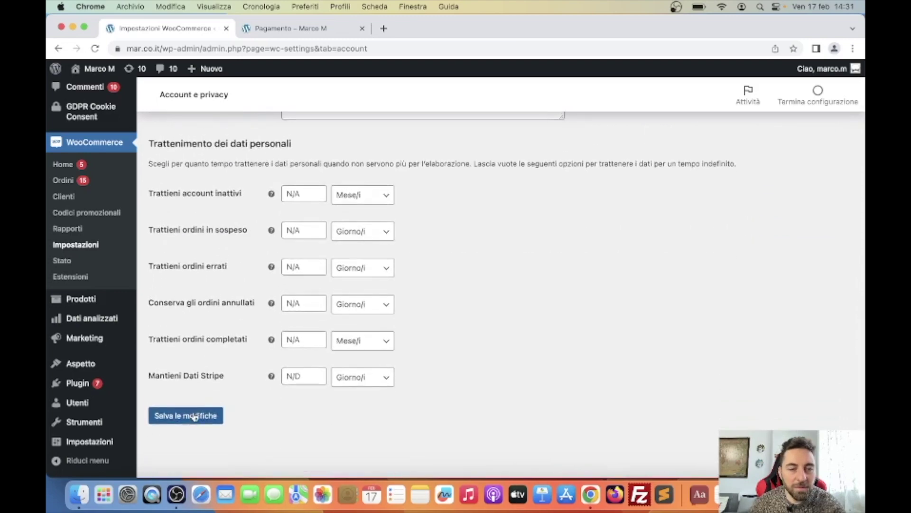
left_click(186, 414)
Step: Switch to the incognito window, reload the checkout page and examine which payment methods are offered to a visitor who is not logged in
key("super+grave")
left_click(96, 49)
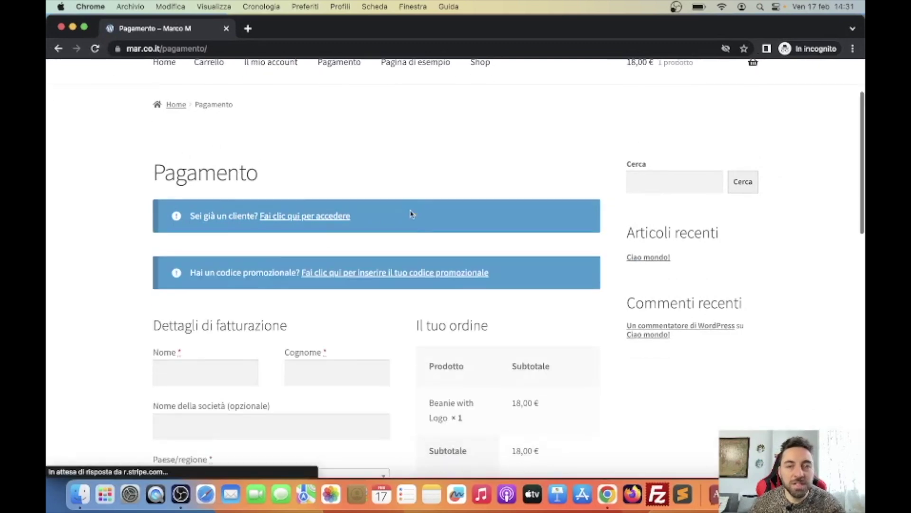
scroll(409, 227, "down", 3)
scroll(408, 239, "down", 10)
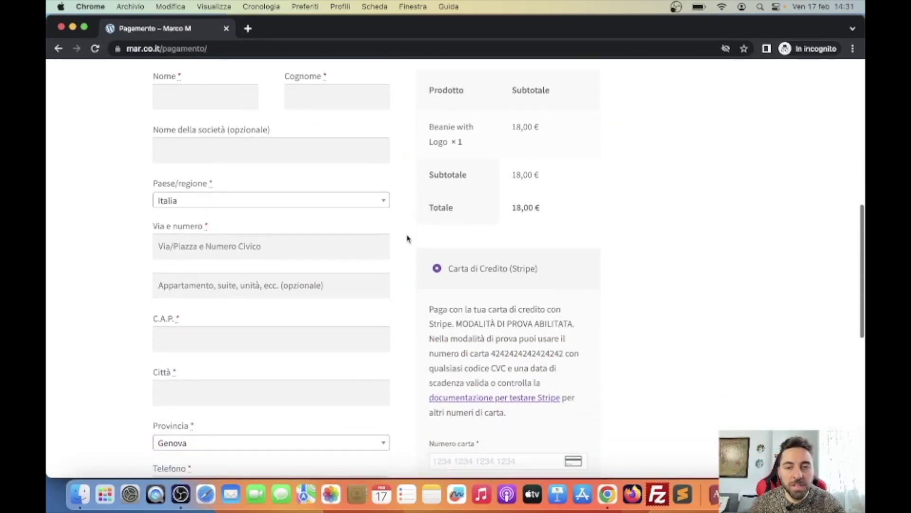
scroll(496, 182, "up", 1)
scroll(500, 170, "down", 4)
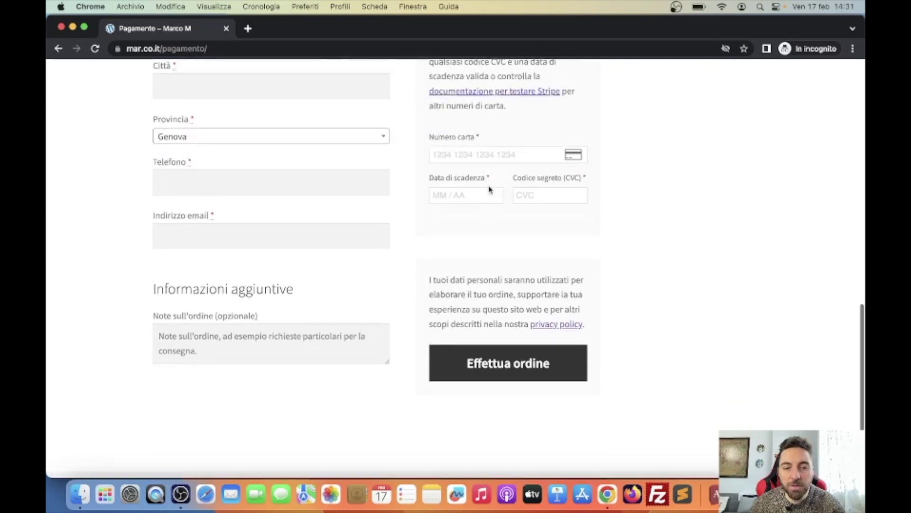
scroll(505, 159, "up", 4)
scroll(508, 156, "up", 2)
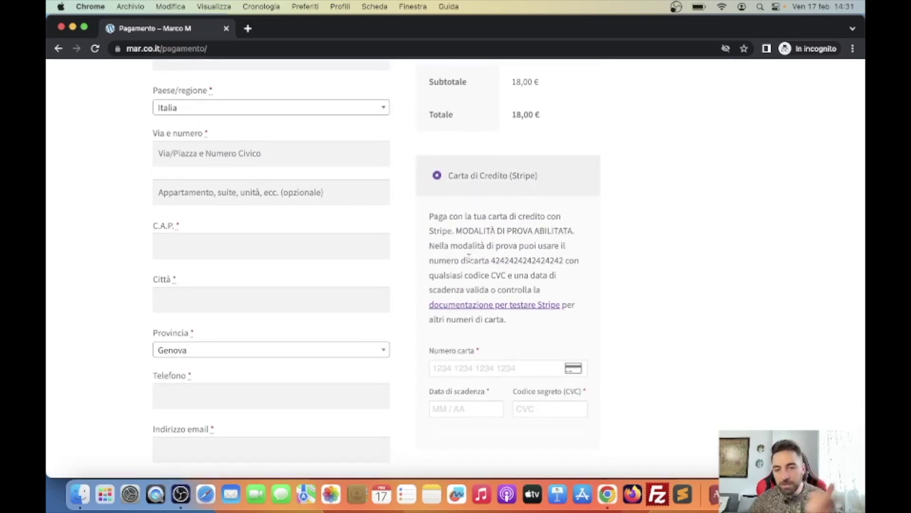
left_click(509, 269)
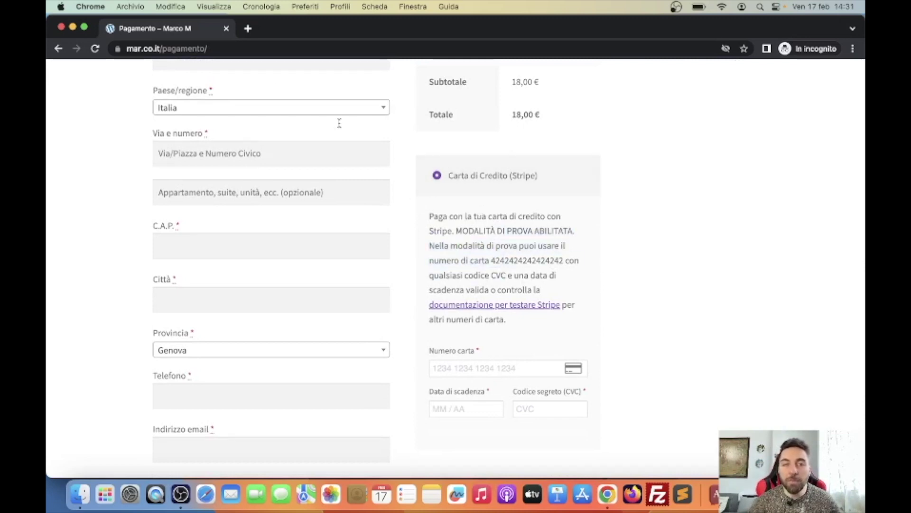
Step: Close the incognito checkout page, disallow orders without an account in the admin's Account e privacy settings and save
left_click(226, 29)
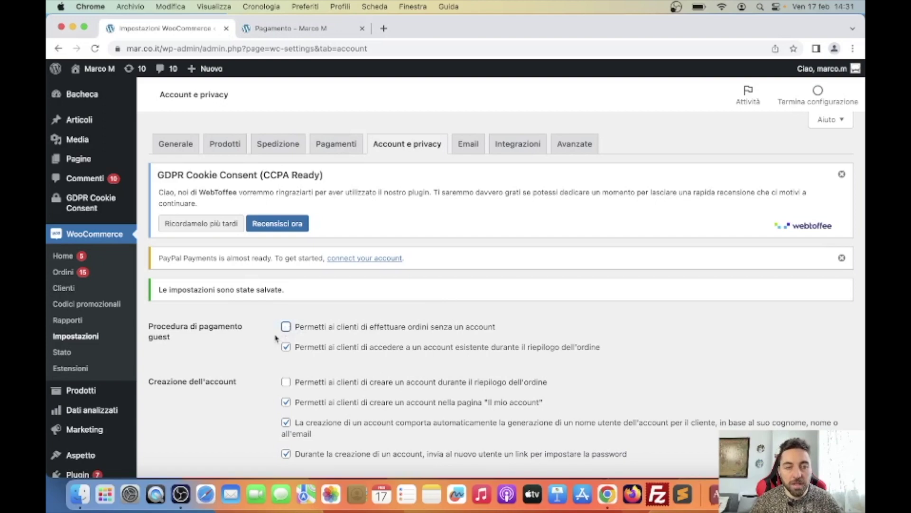
scroll(275, 337, "down", 20)
left_click(192, 416)
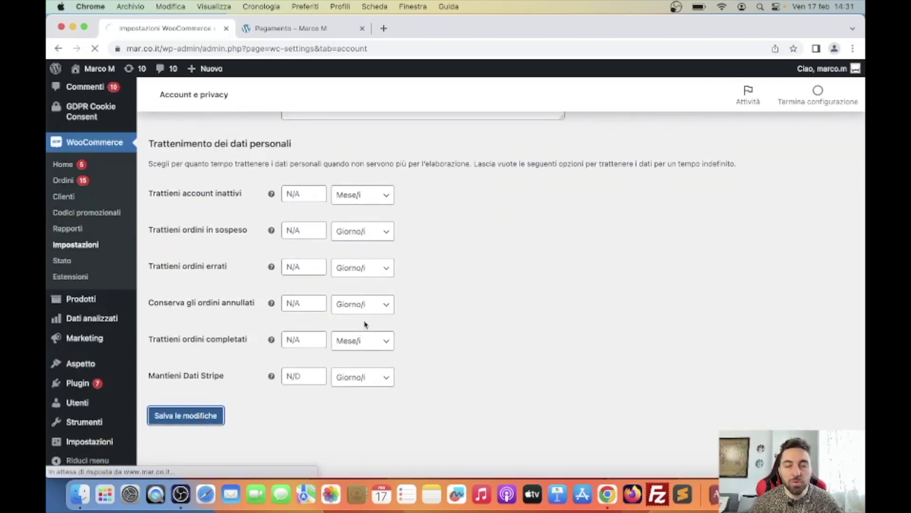
Step: Open WooCommerce's Pagamenti settings and highlight the description of the Fake Pay method to read who it is meant for
left_click(335, 145)
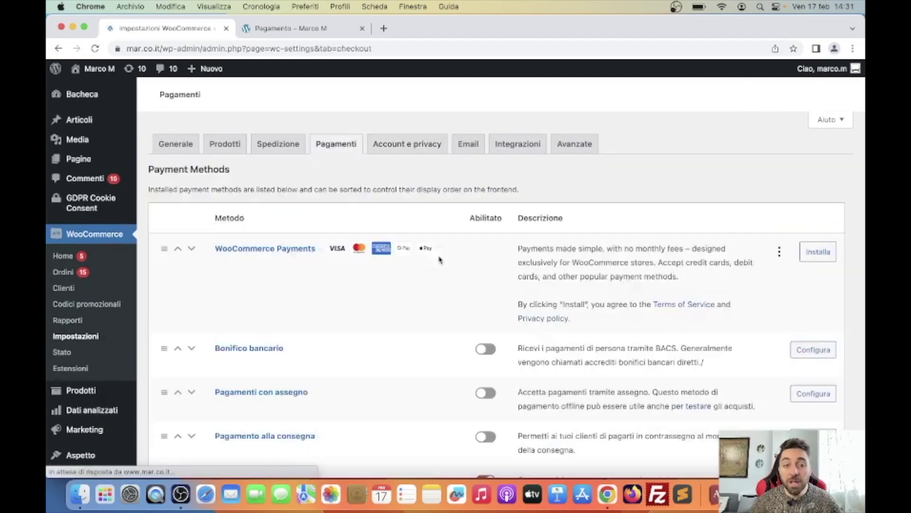
scroll(417, 332, "down", 7)
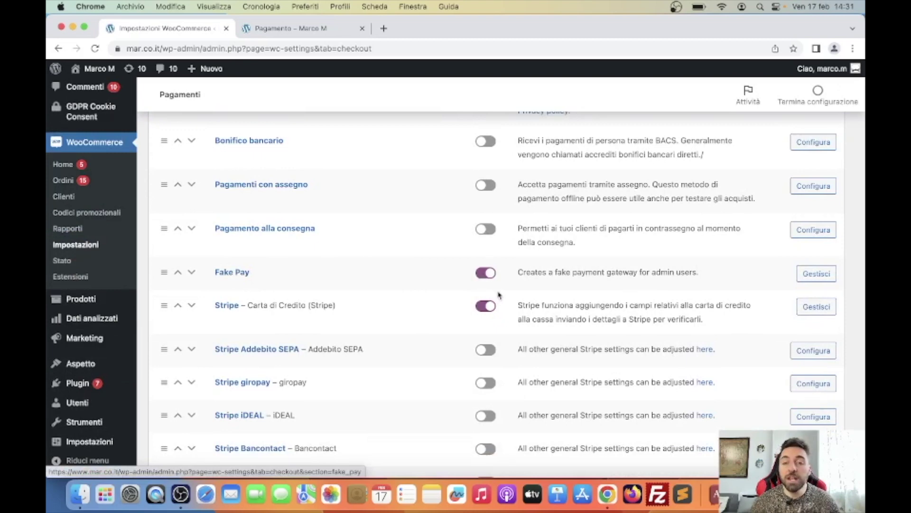
left_click_drag(699, 274, 518, 270)
left_click(521, 268)
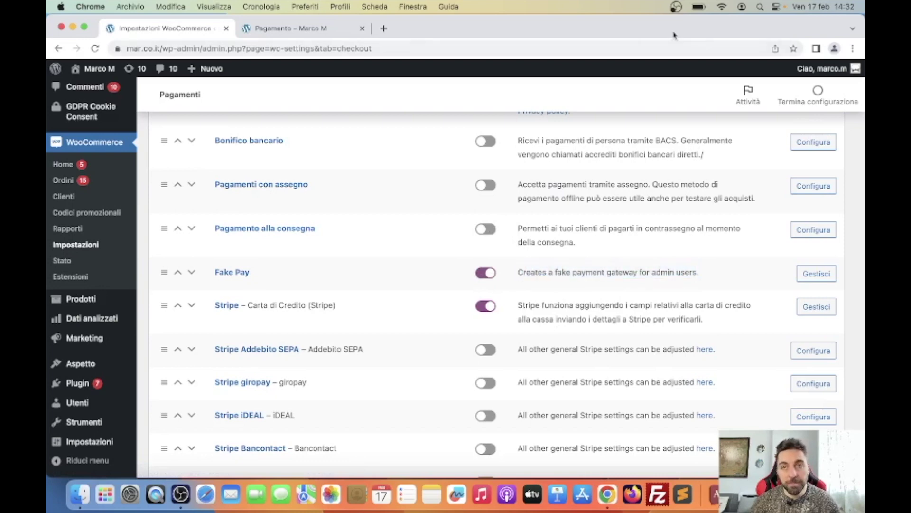